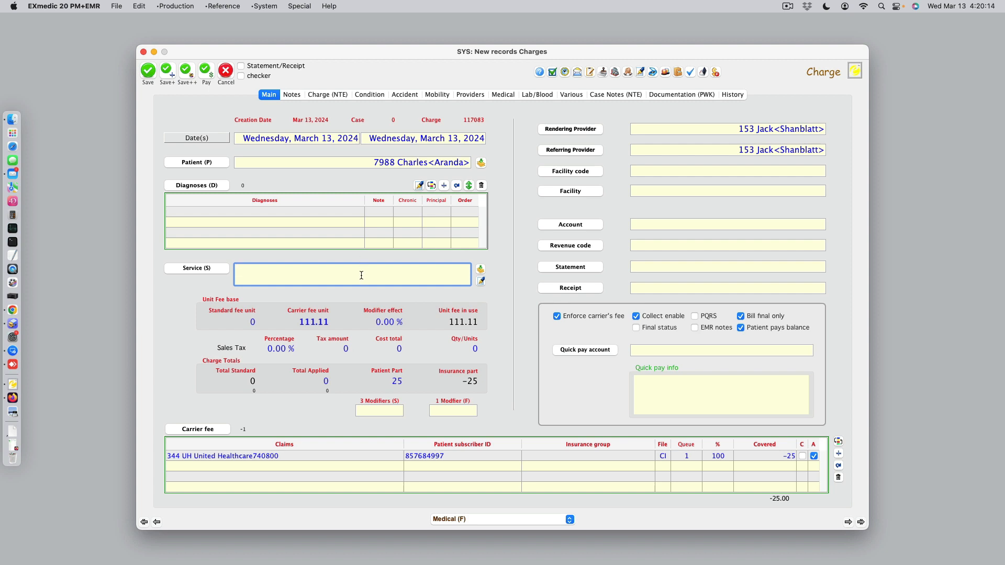
Set the charge's service to 99214, add diagnosis Z00.00 without abnormal findings, and save it, continuing to another charge for the same patient.
text(99214)
key(Return)
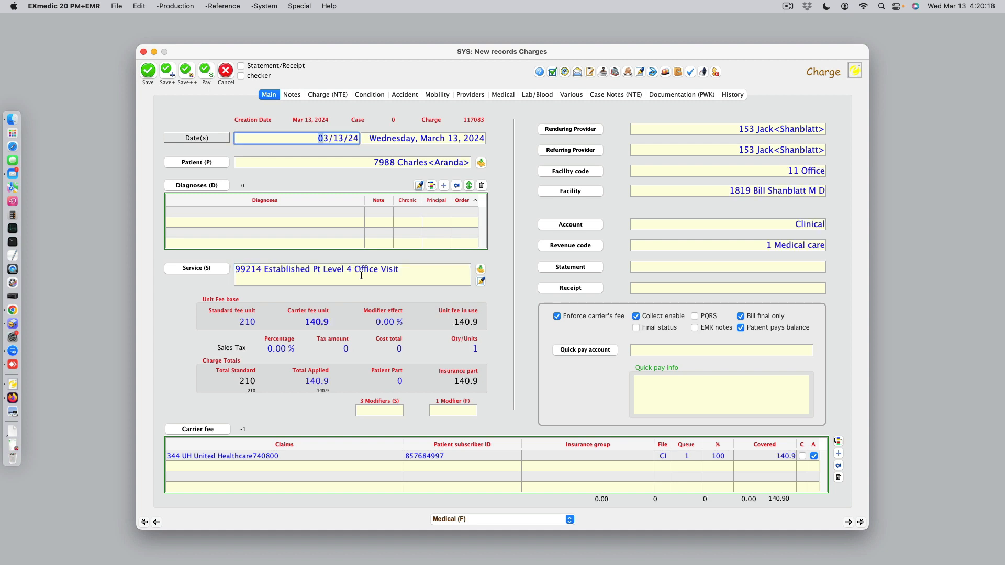
click(444, 185)
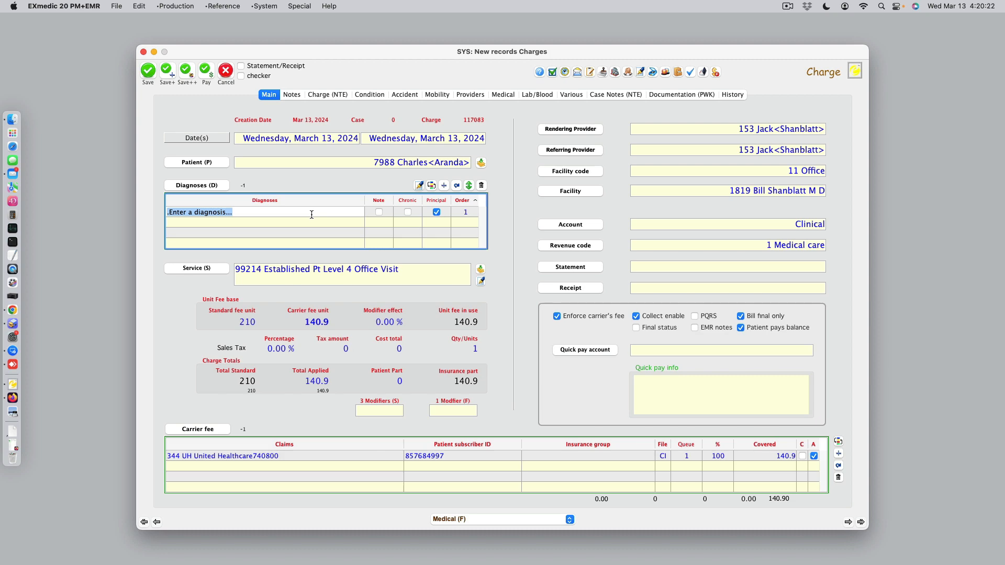
text(z00)
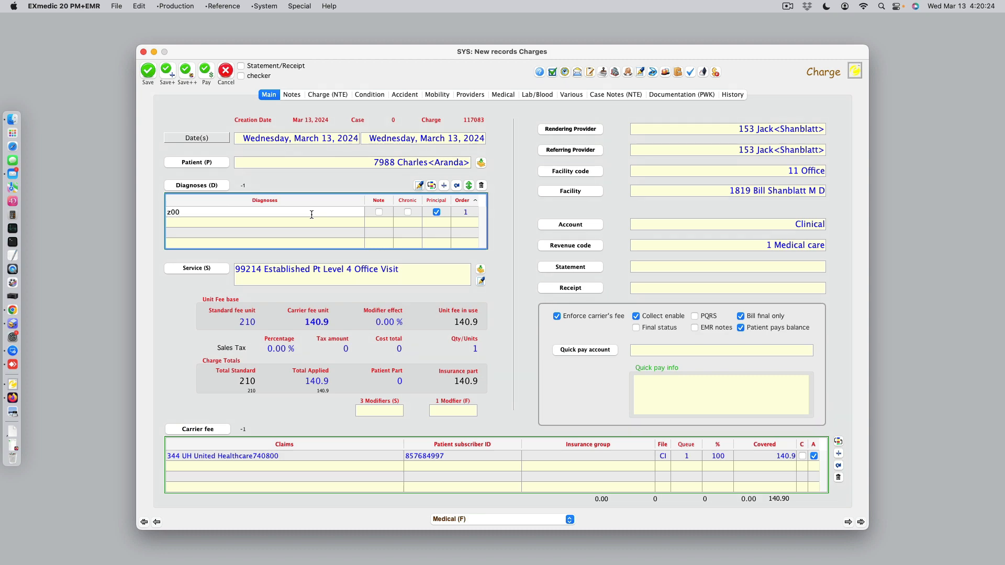
key(Return)
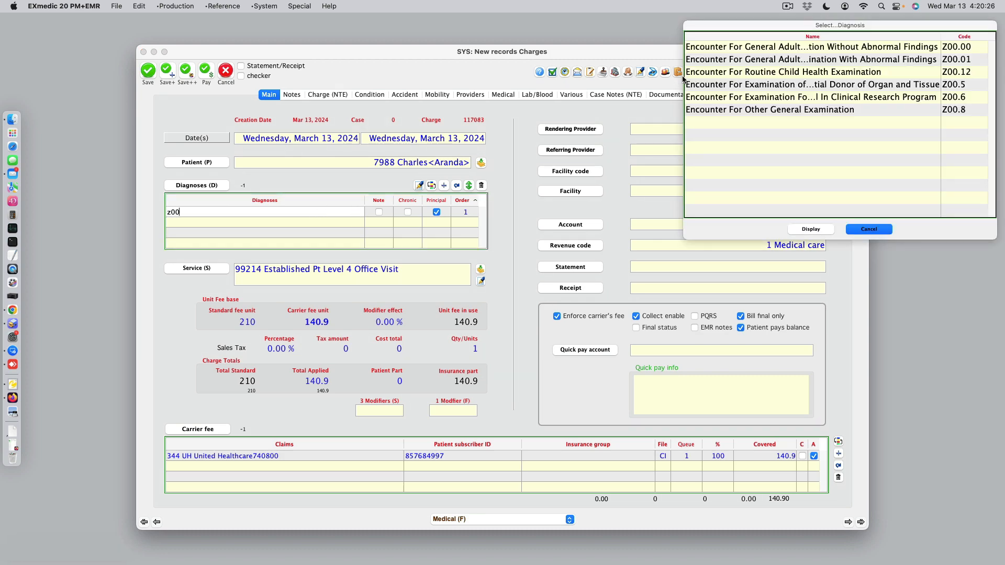
double_click(727, 52)
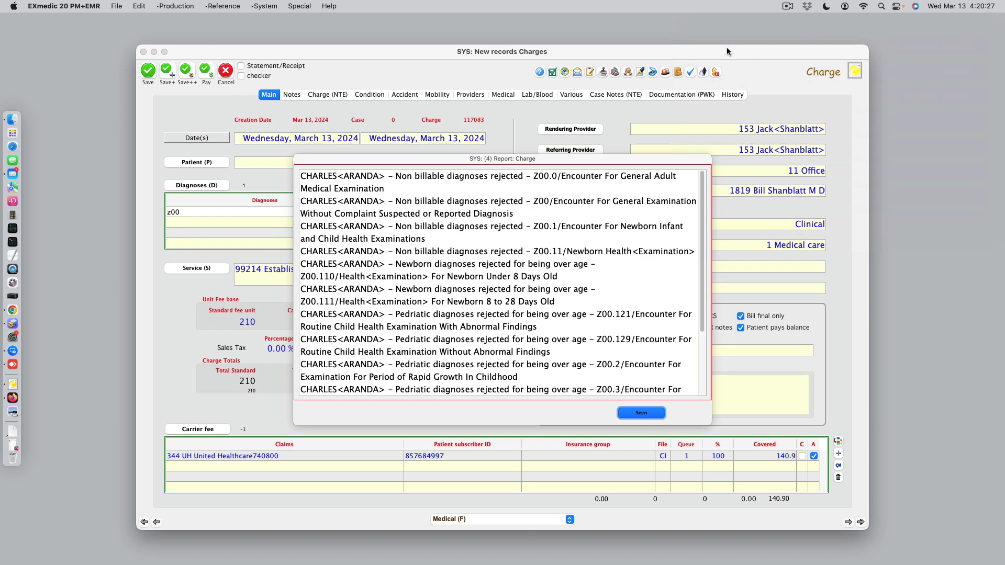
click(651, 413)
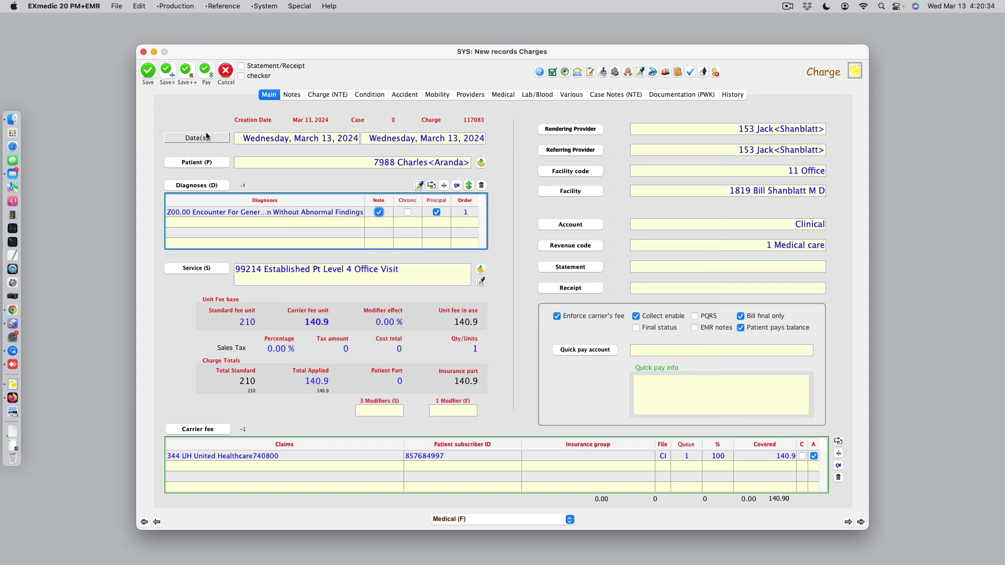
click(187, 78)
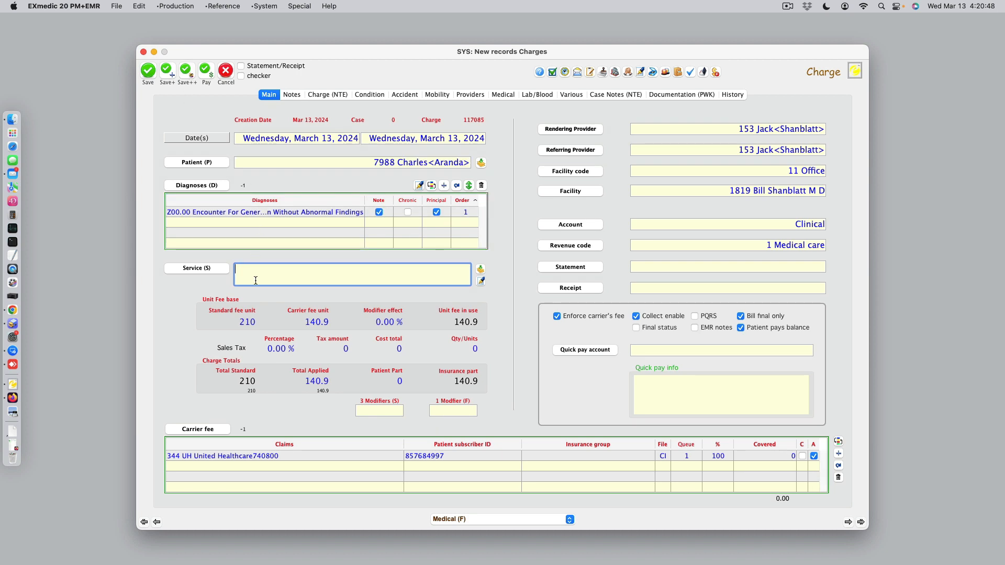
Enter service G8427 Meds Documented on the new charge and save it, continuing to another charge with the same diagnosis.
text(g842)
key(Tab)
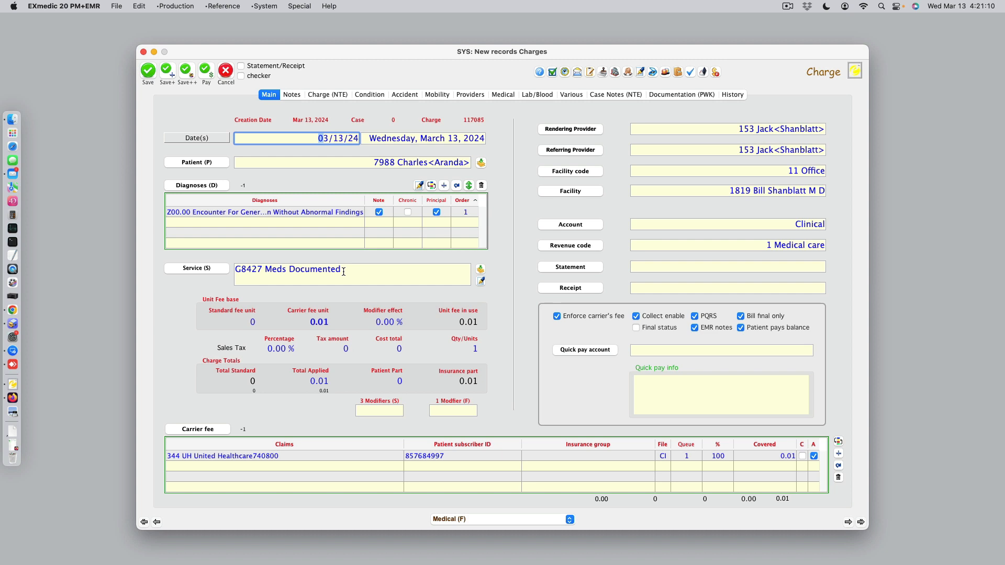
click(187, 71)
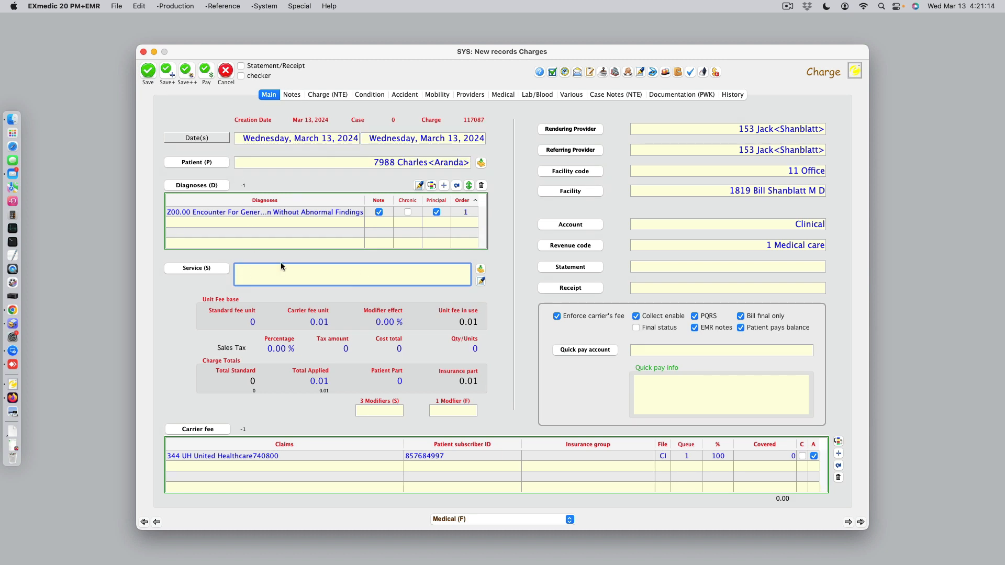
Enter service G9903 Not Tobacco User on this charge and save it, continuing to another charge.
text(G9903)
key(Tab)
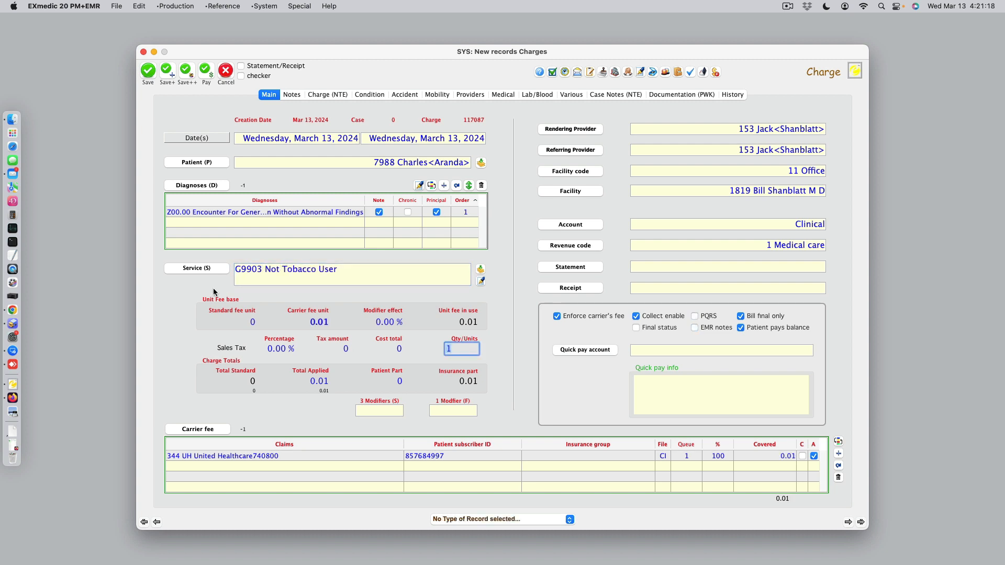
click(187, 71)
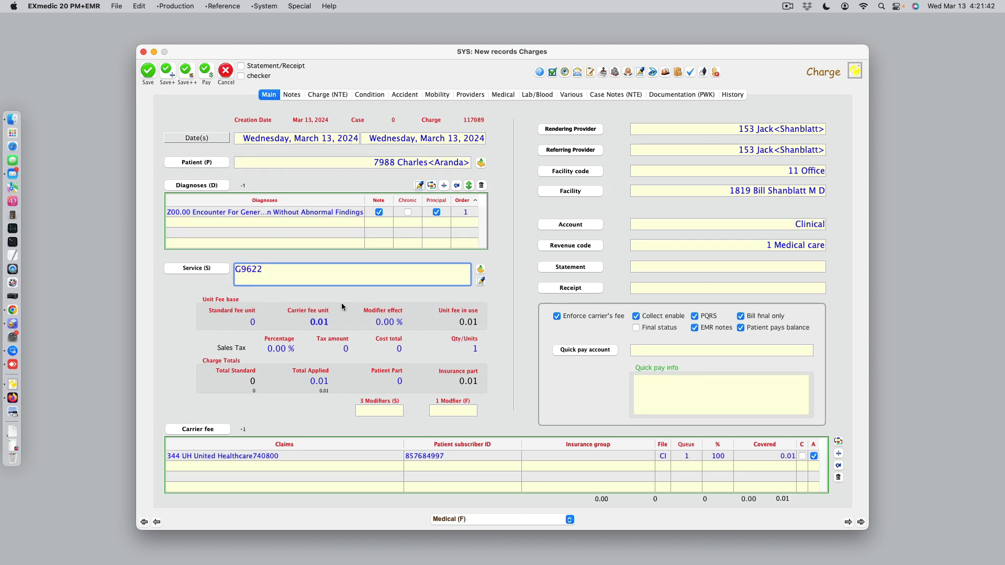
Enter service G9622 Alcohol User Not Unhealthy as the last charge, then save it and leave charge entry.
key(Tab)
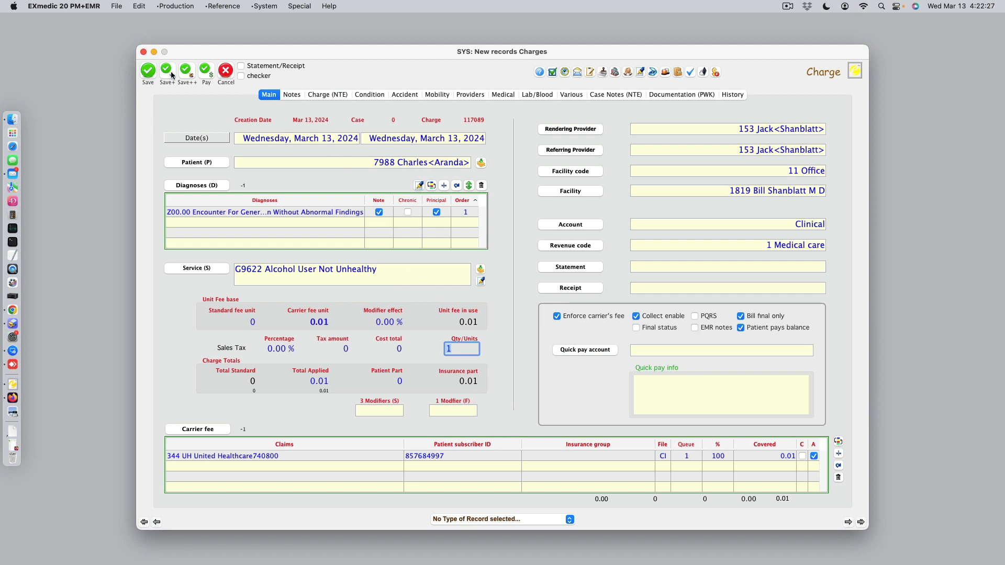
click(150, 75)
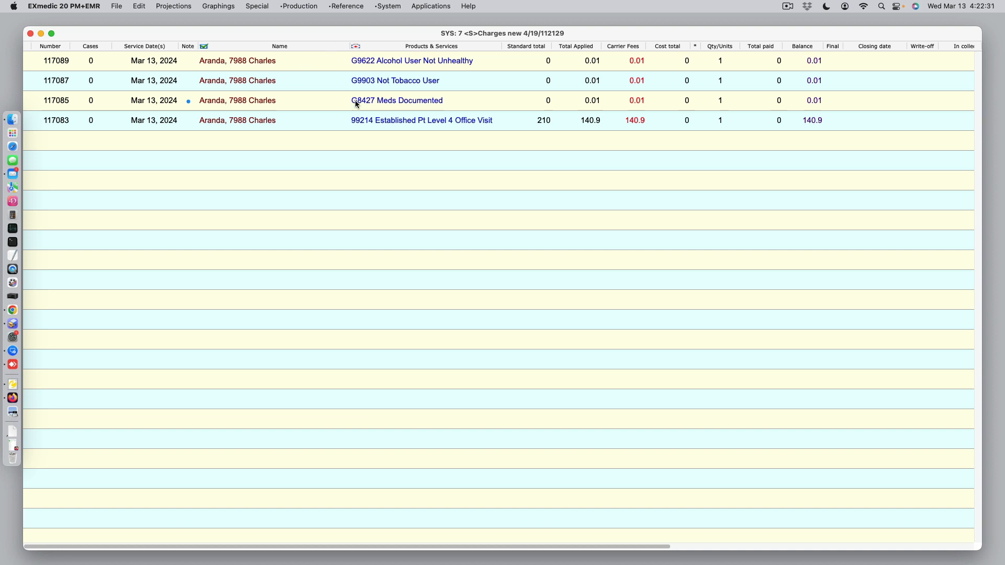
click(168, 7)
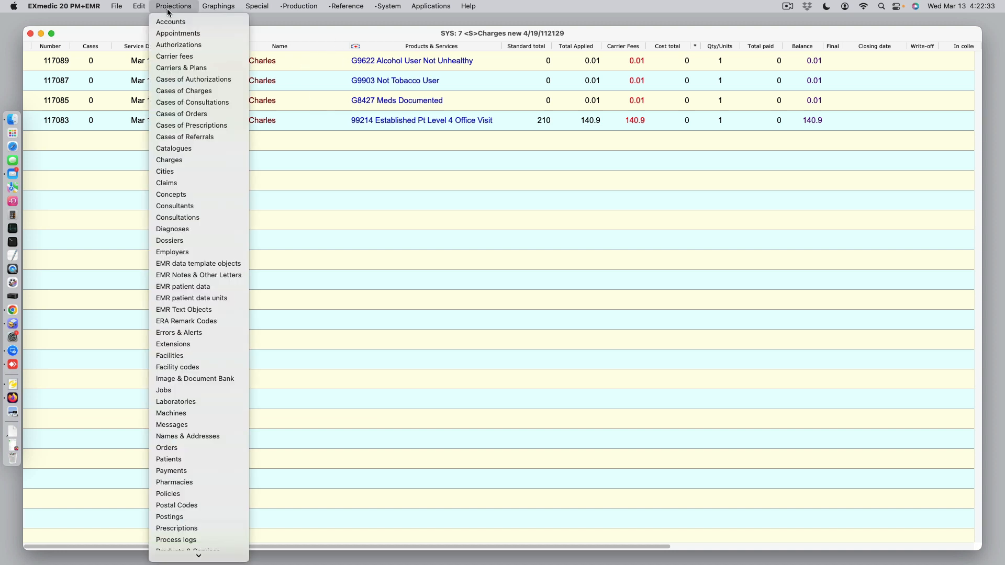
click(199, 95)
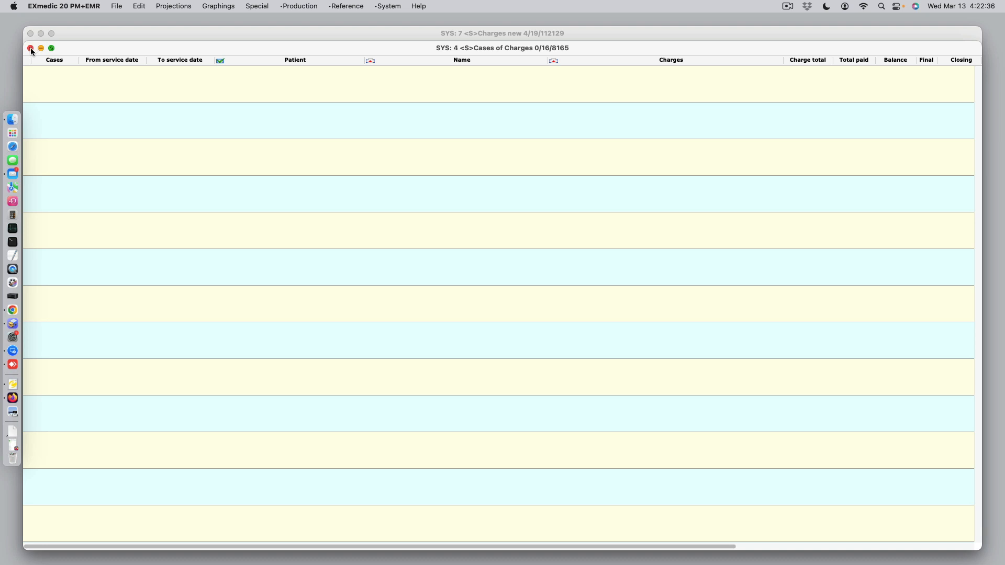
click(30, 49)
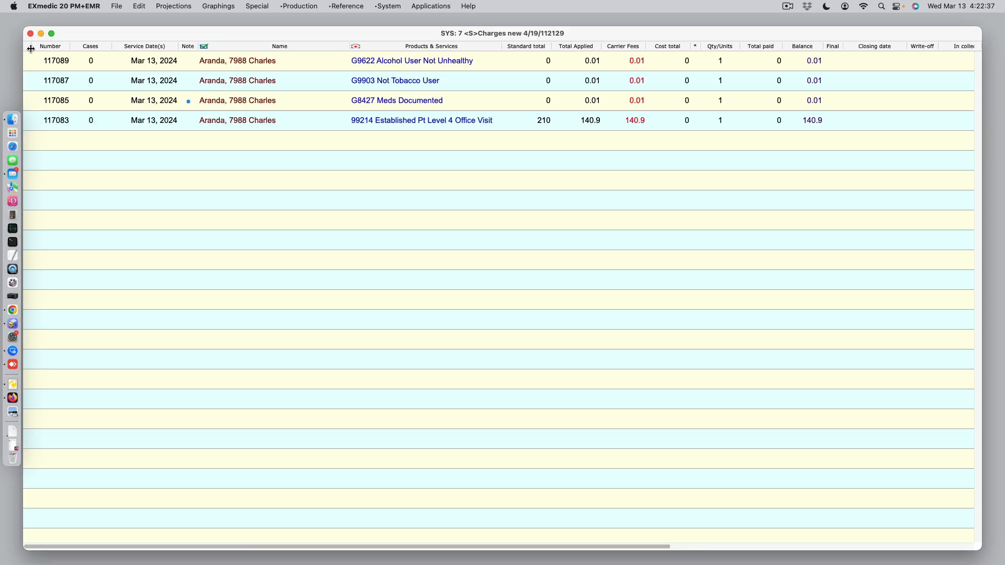
Project the listed charges to their related Products & Services records.
click(193, 6)
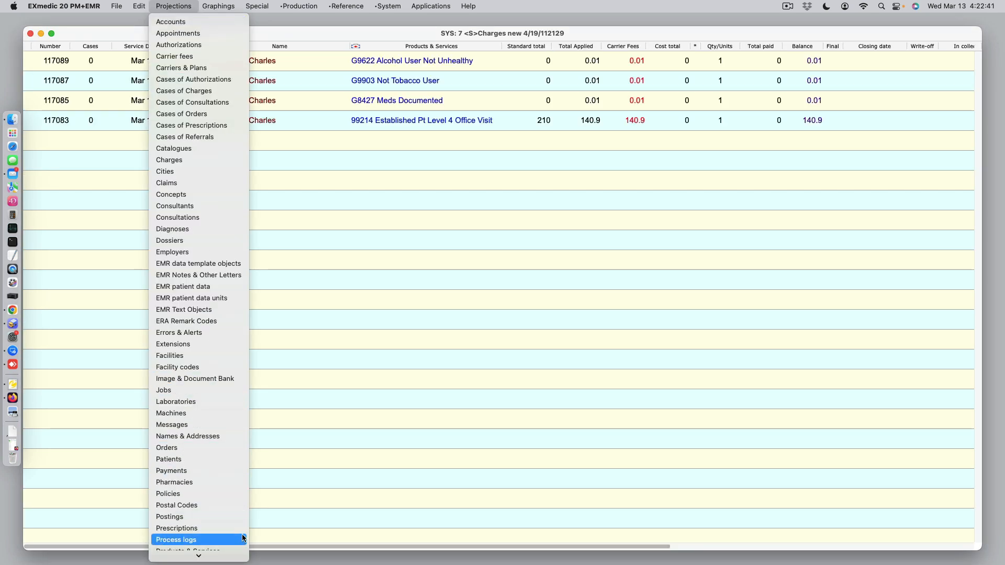
scroll(239, 524, down, 3)
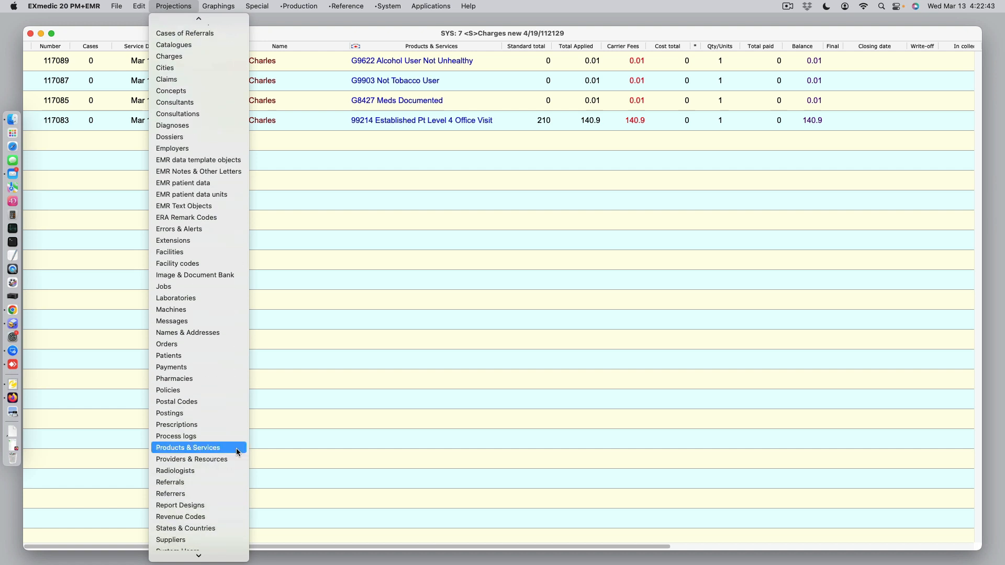
click(237, 448)
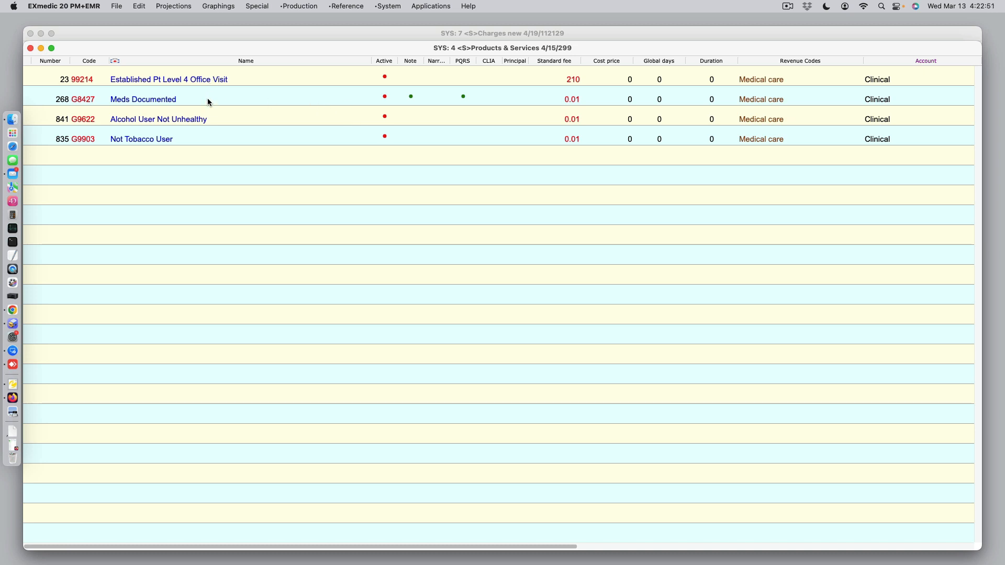
Select the G8427, G9622 and G9903 services and store them as a set.
drag(207, 99, 228, 136)
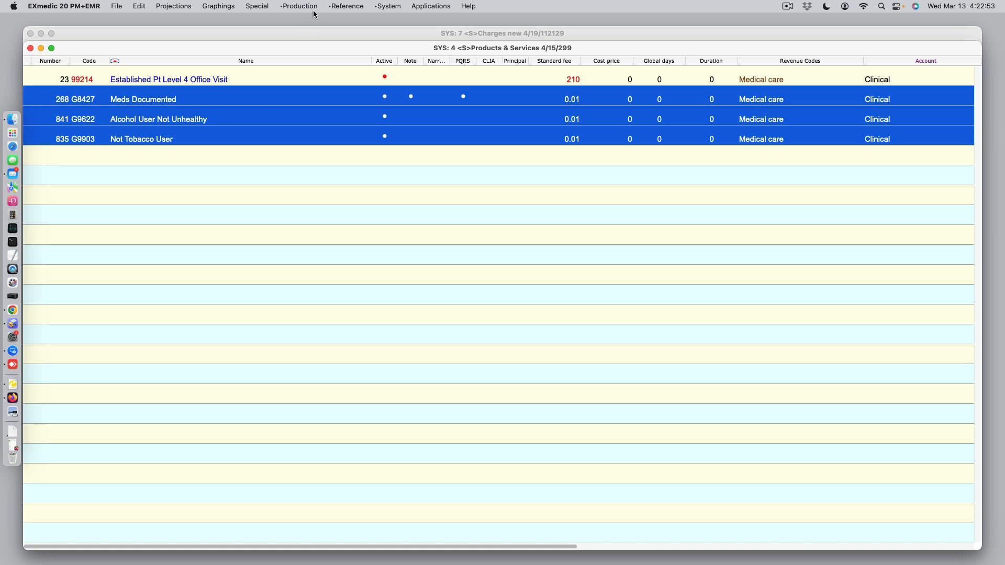
click(257, 7)
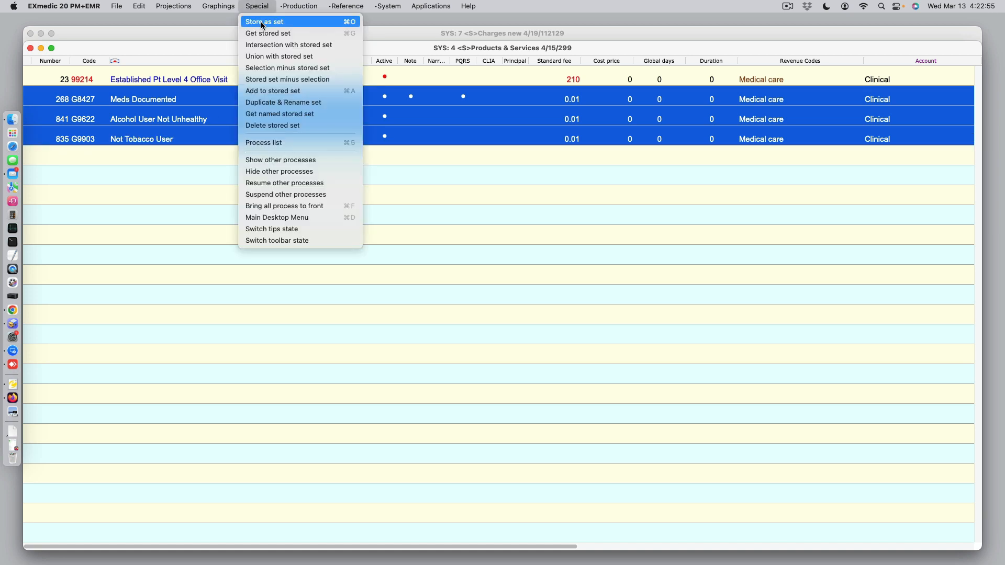
click(263, 22)
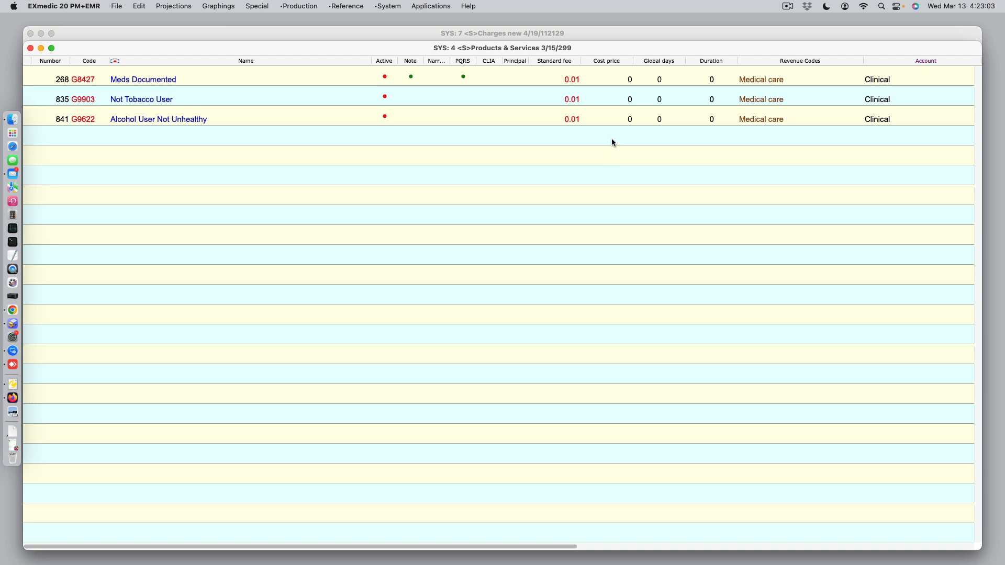
Open the G8427 Meds Documented service record to review its PQRS and EMR notes settings, then close it without saving.
click(462, 77)
click(463, 80)
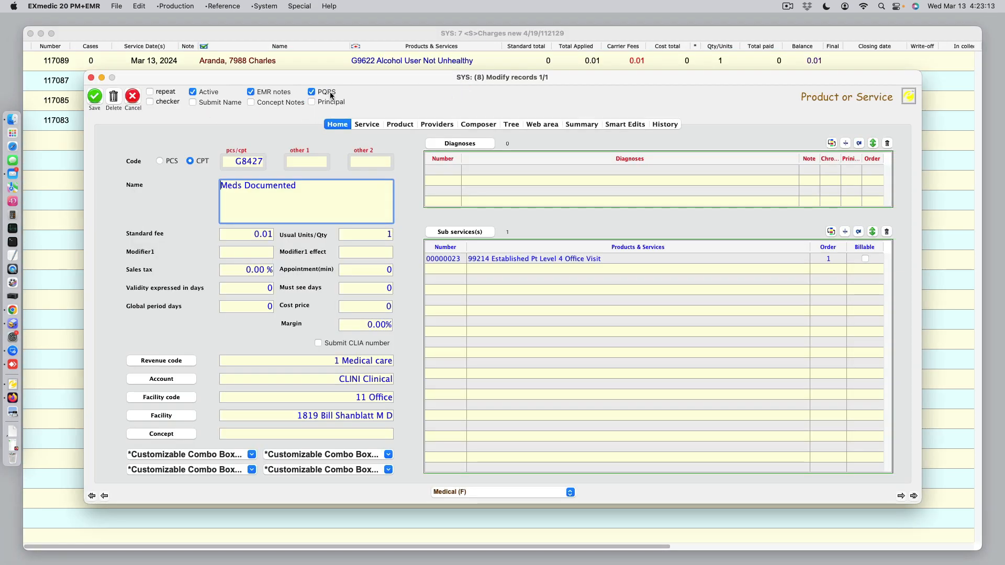
click(134, 99)
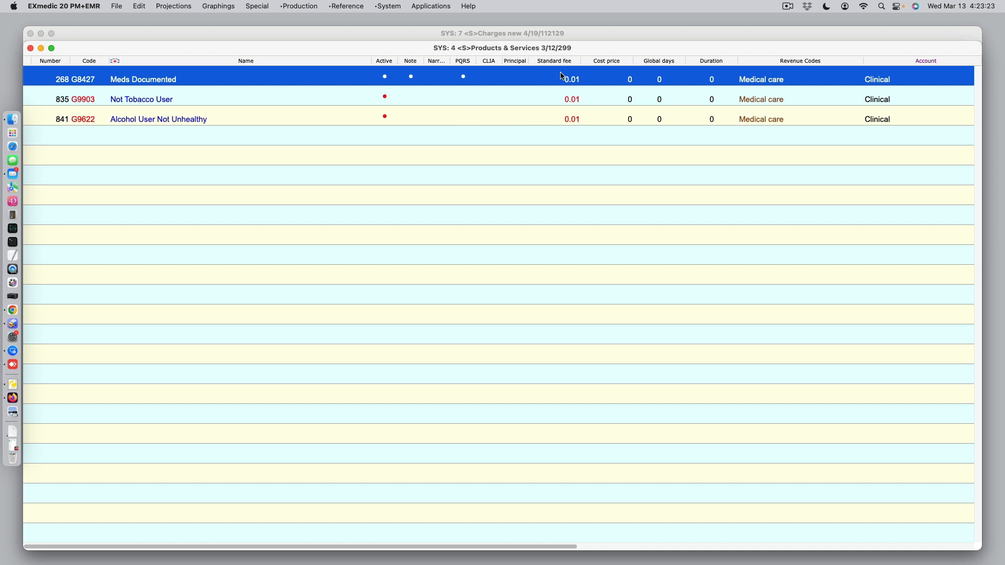
click(569, 150)
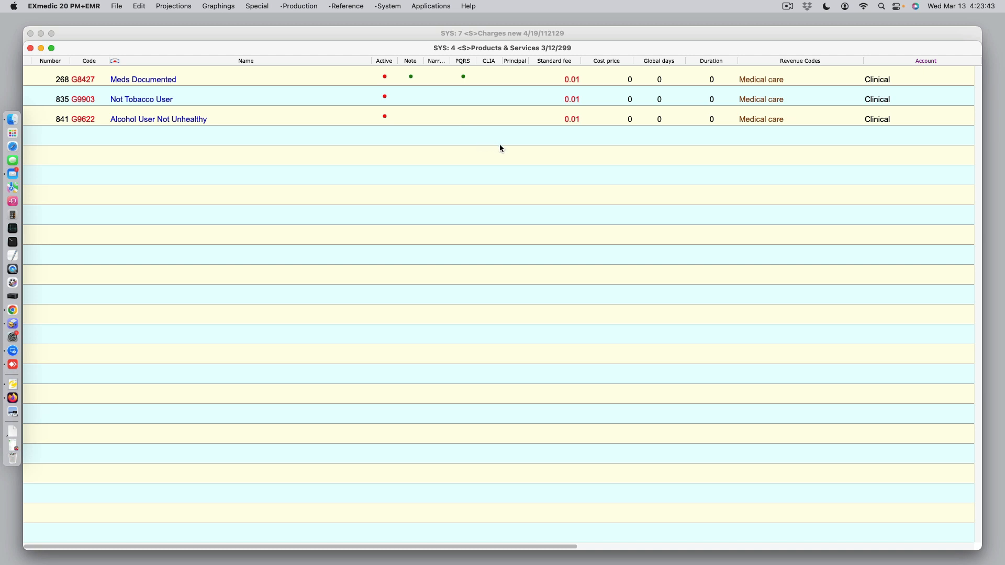
Query Products & Services for records whose Standard fee equals 0.01.
key(super+f)
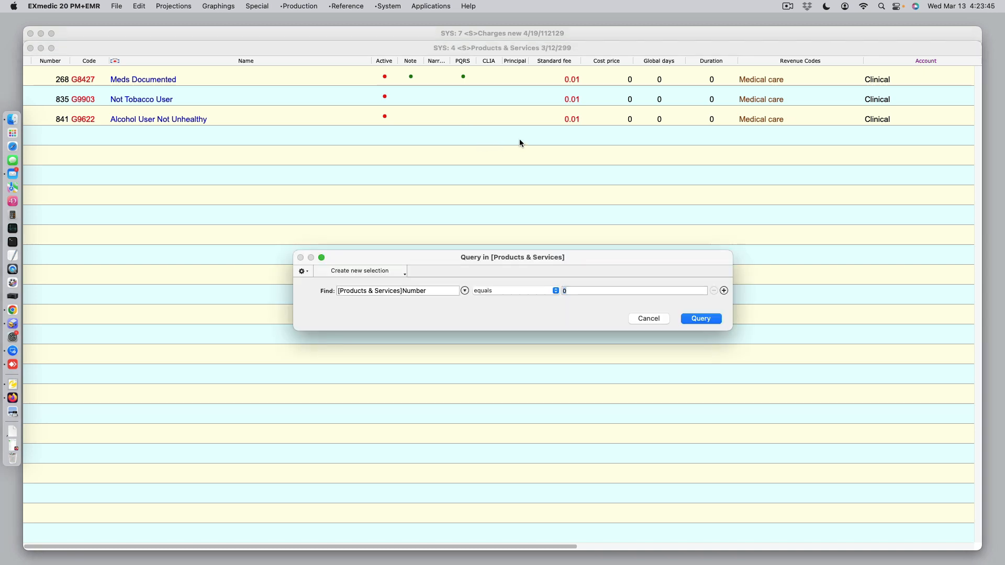
click(464, 290)
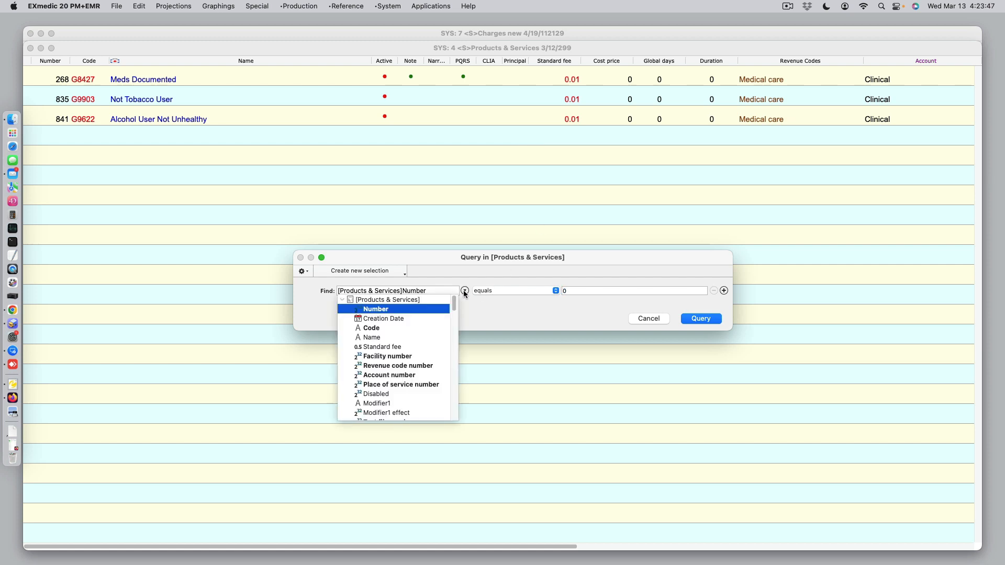
click(425, 346)
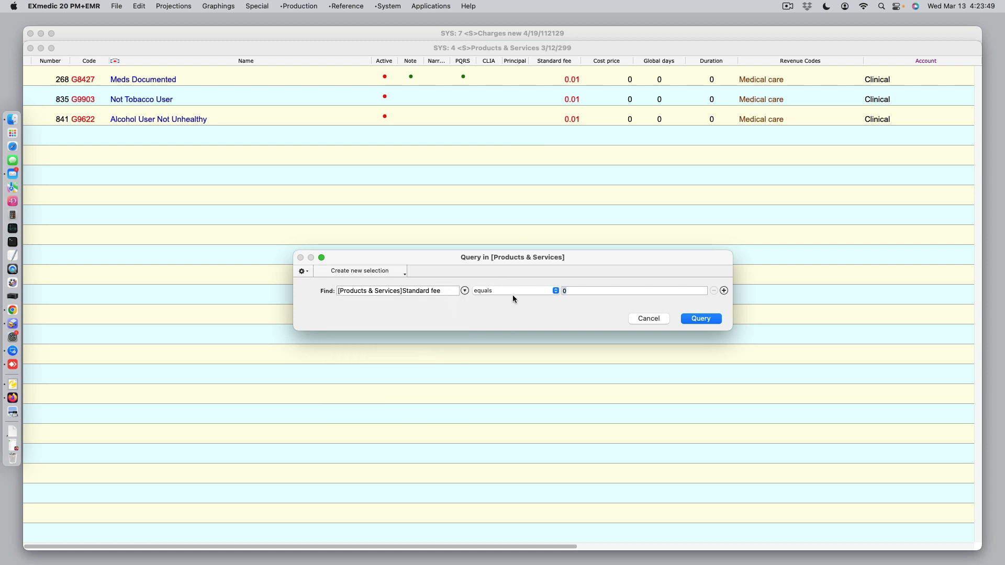
text(0.01)
click(708, 318)
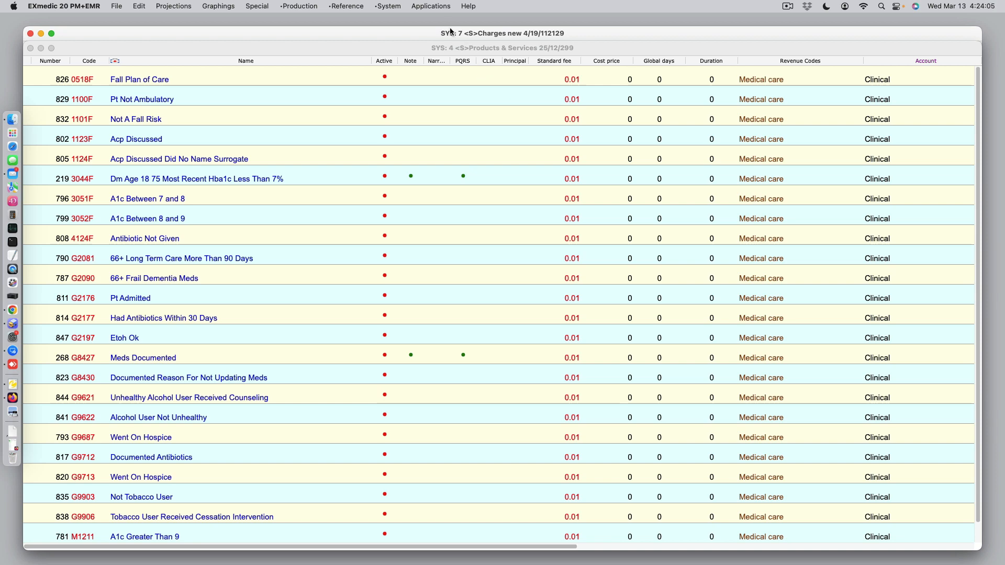
Set the Physician Quality Reporting System (PQRS) flag to TRUE for all listed 0.01-fee services.
click(430, 7)
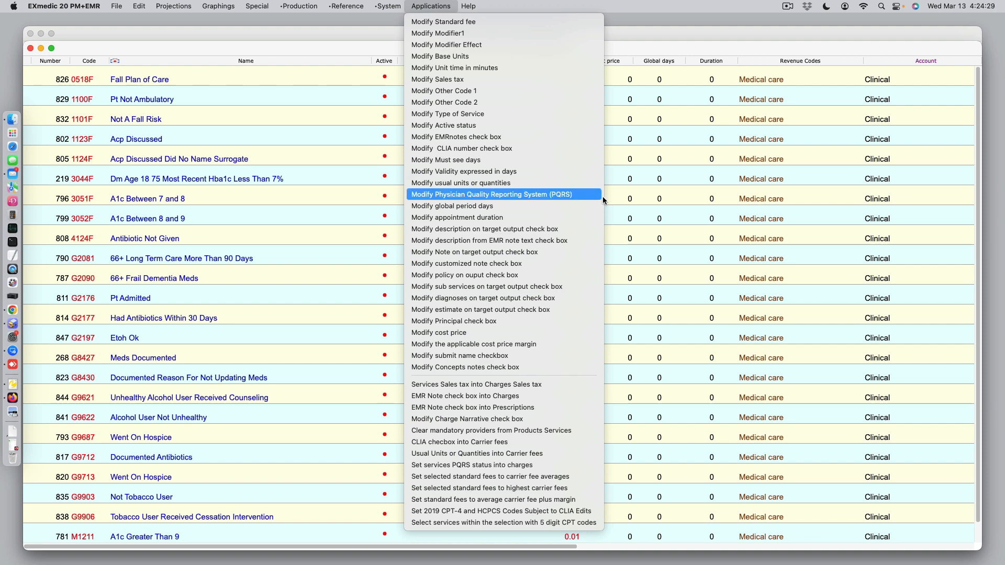
click(600, 195)
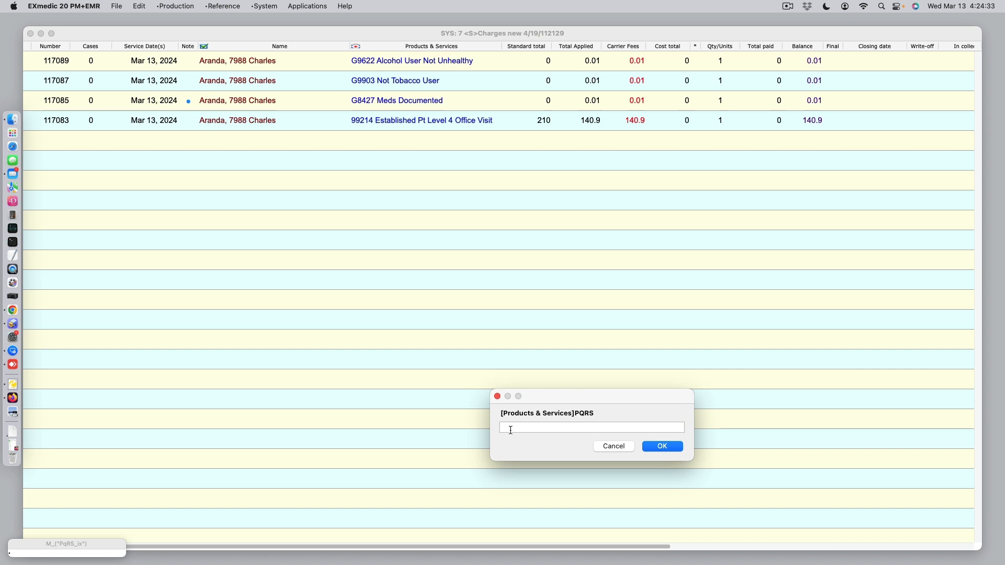
text(TRUE)
click(653, 448)
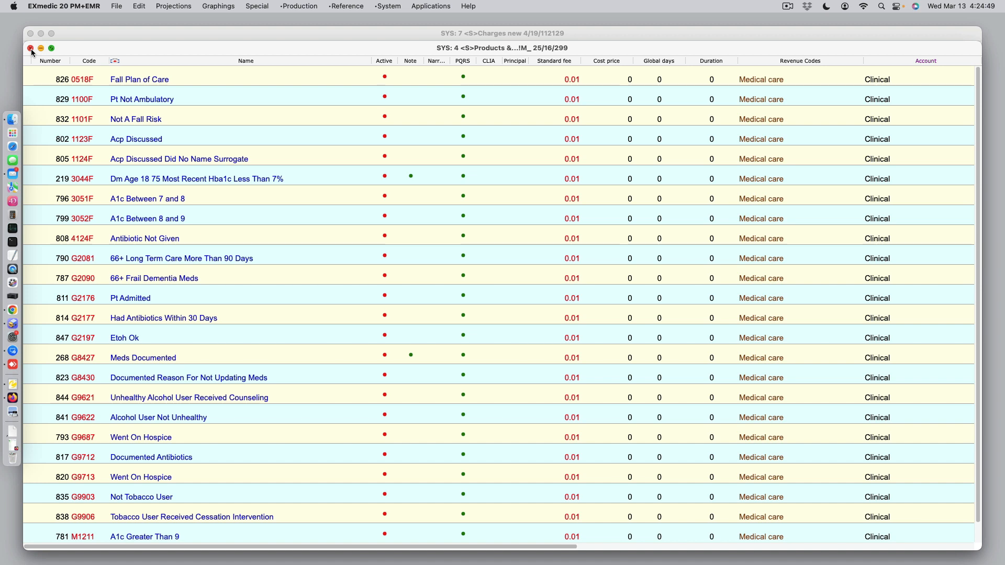
Add the PQRS-flagged services to the stored set and close the Products & Services list.
click(266, 10)
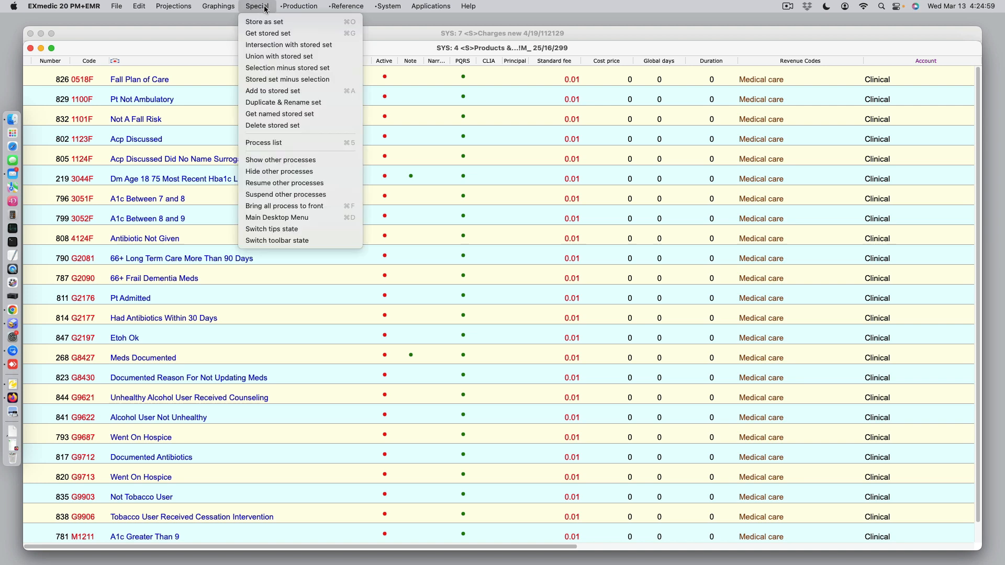
click(342, 92)
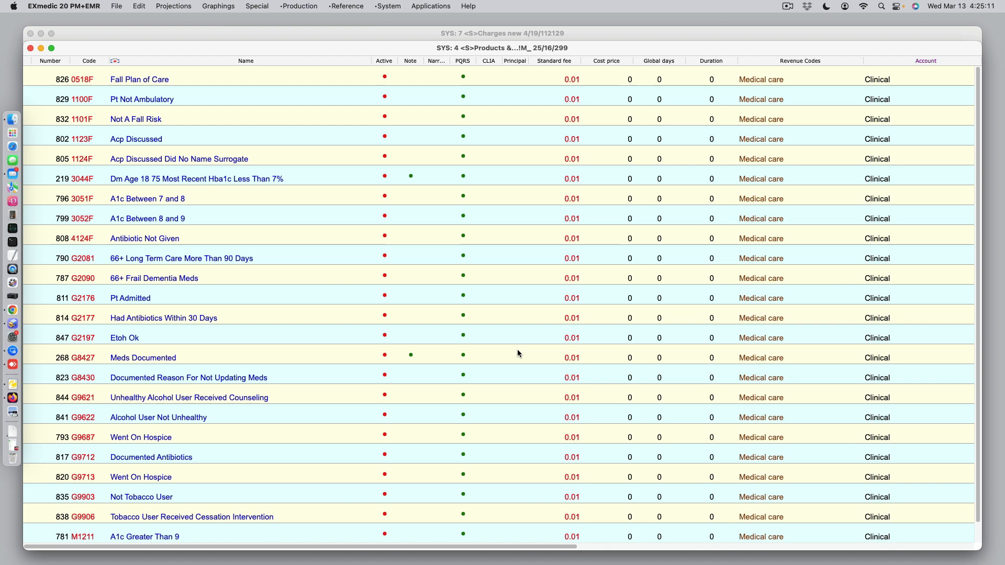
click(31, 48)
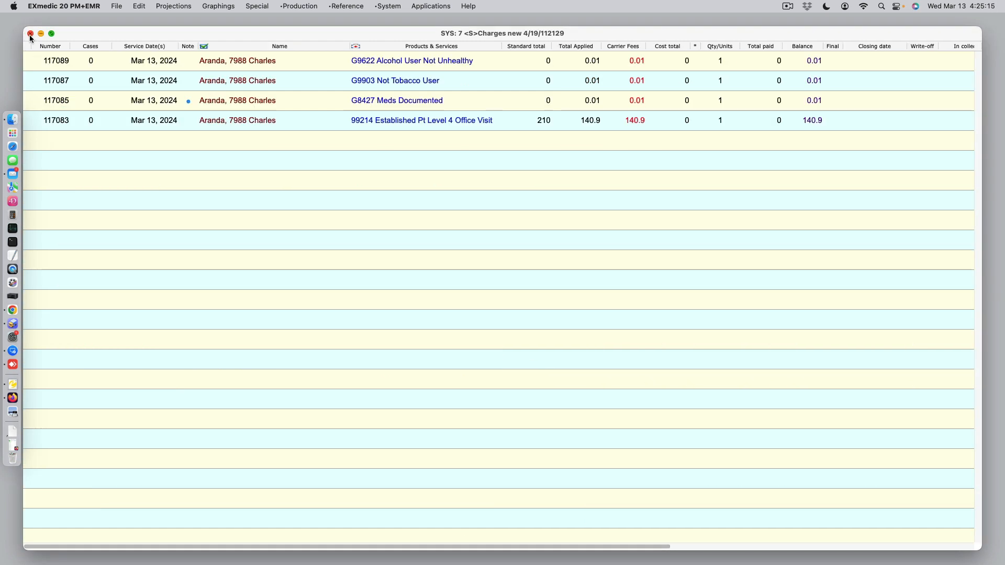
Delete the 99214 Established Pt Level 4 Office Visit charge together with its claim subrecord.
double_click(203, 125)
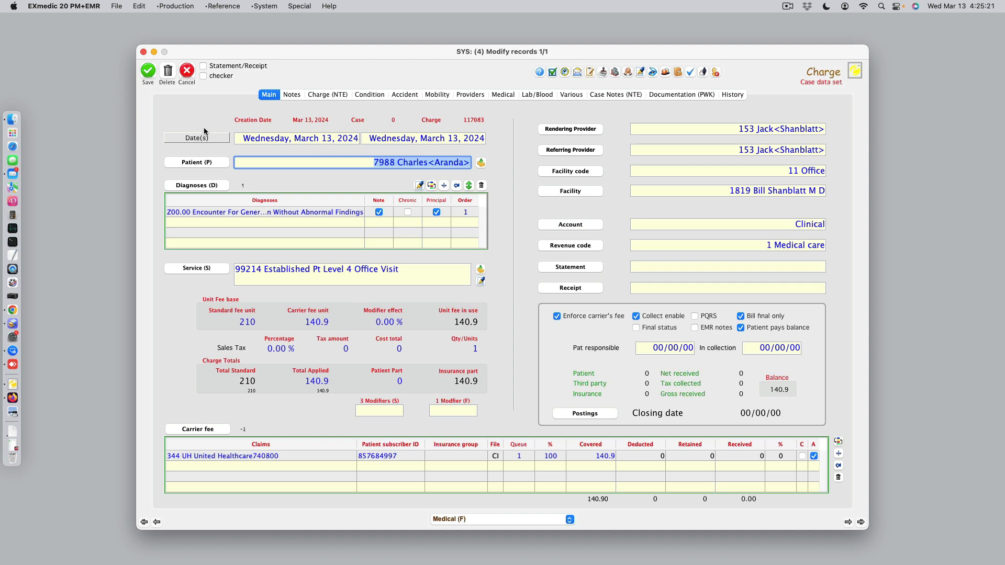
click(168, 73)
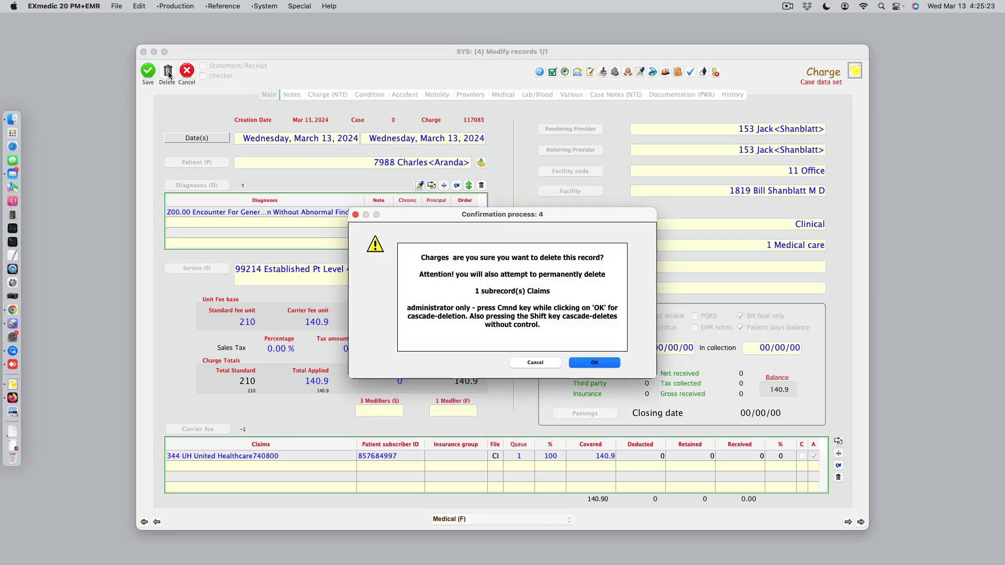
click(596, 364)
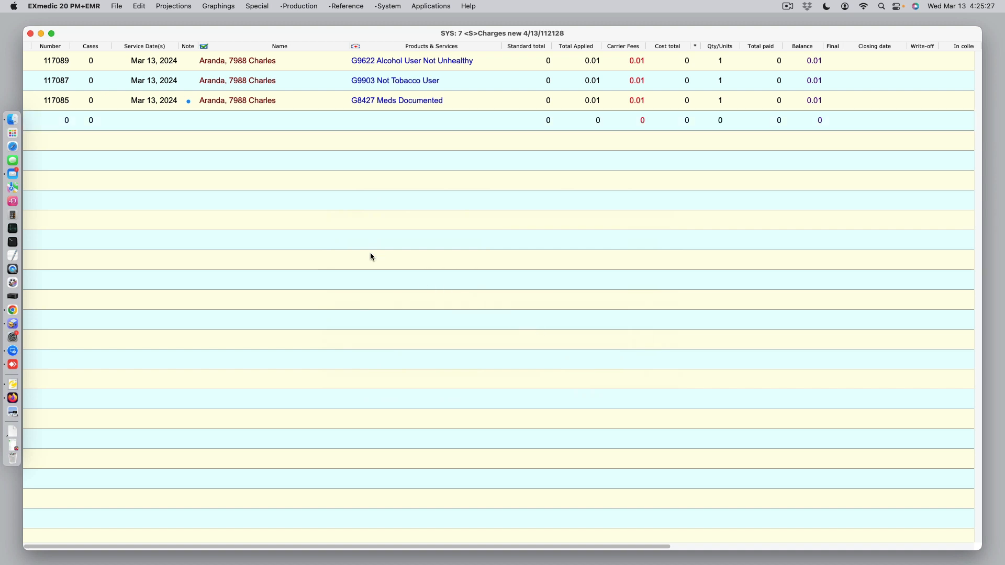
Reduce the charges list to the G9622, G9903 and G8427 quality-code charges and delete all three records.
click(224, 62)
shift+click(228, 82)
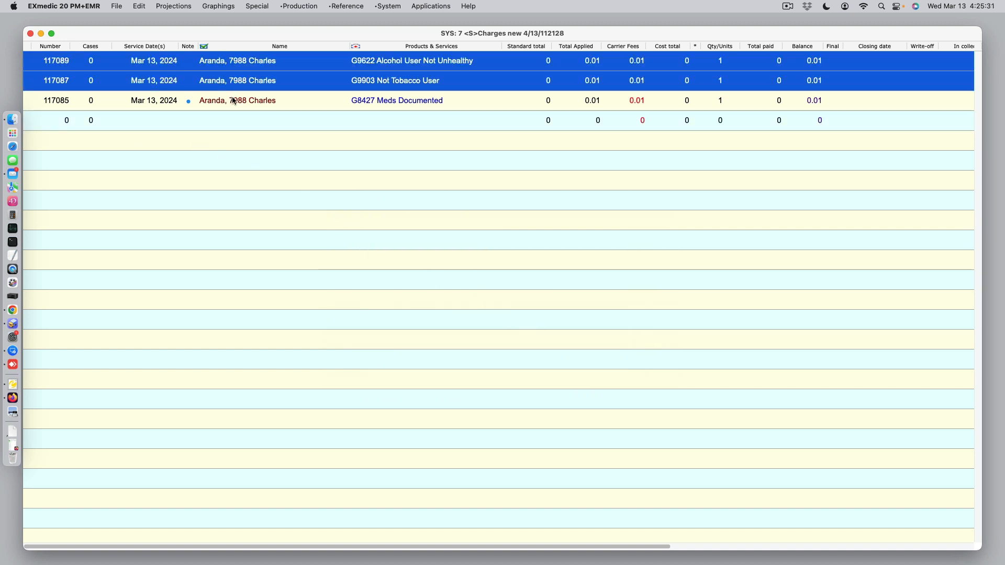
shift+click(235, 101)
key(super+h)
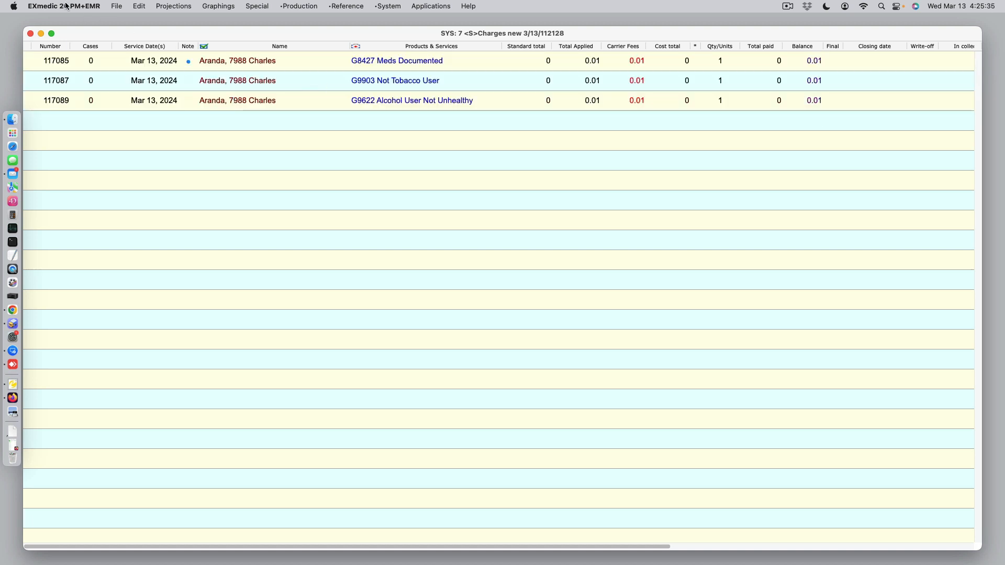
click(116, 6)
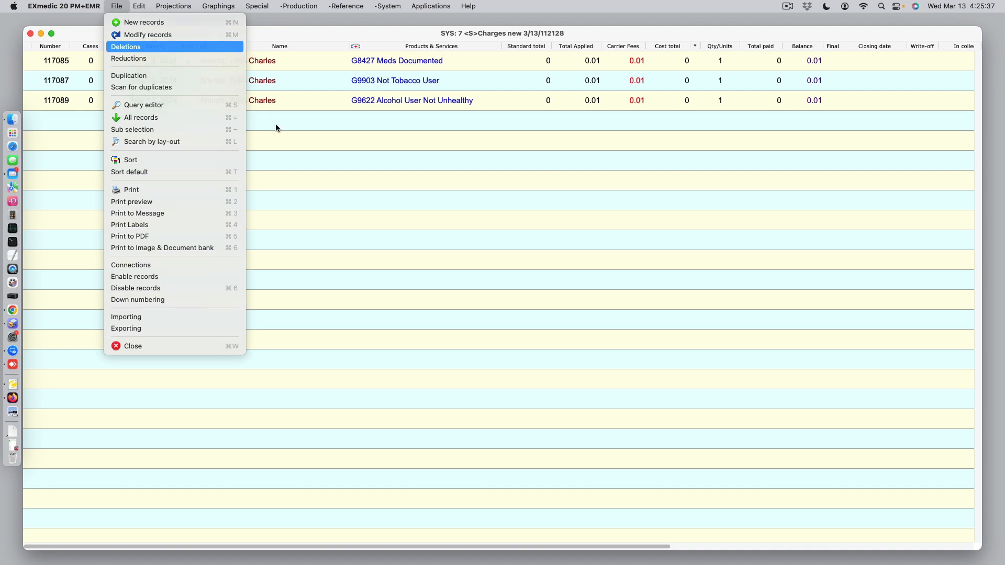
key(Return)
click(614, 361)
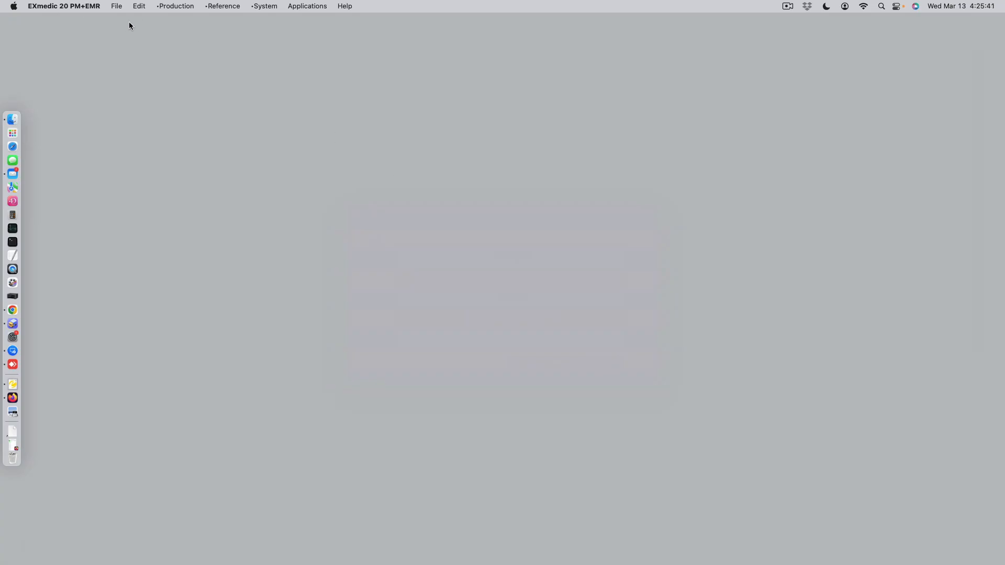
Create a new Case of Charges record and look up and assign the same patient to it.
click(176, 7)
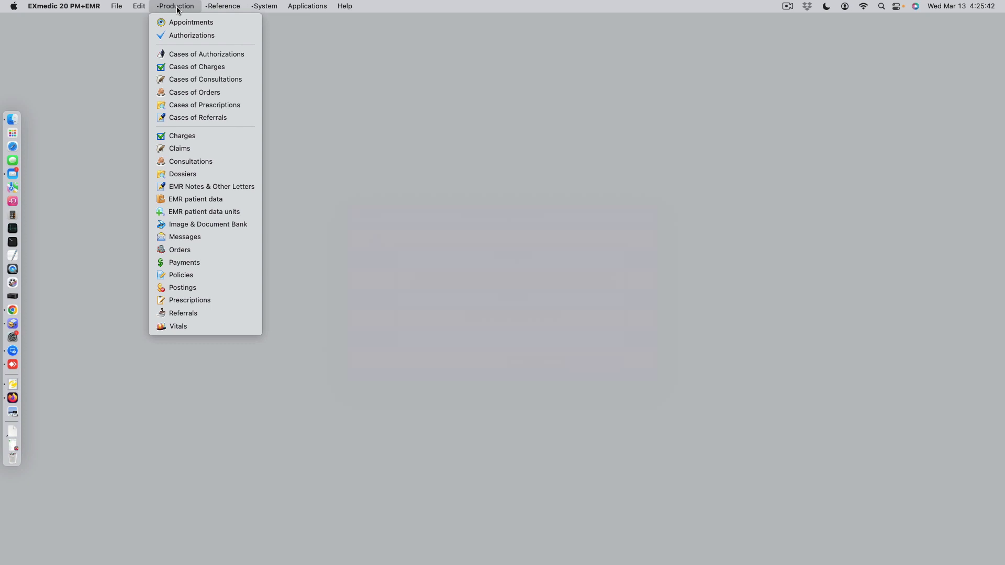
click(196, 66)
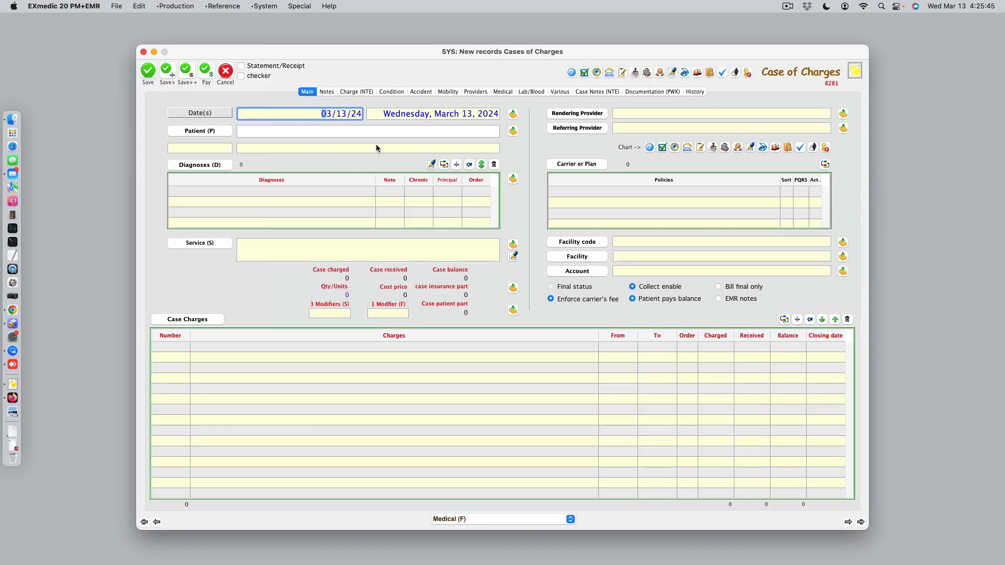
click(377, 129)
text(ara)
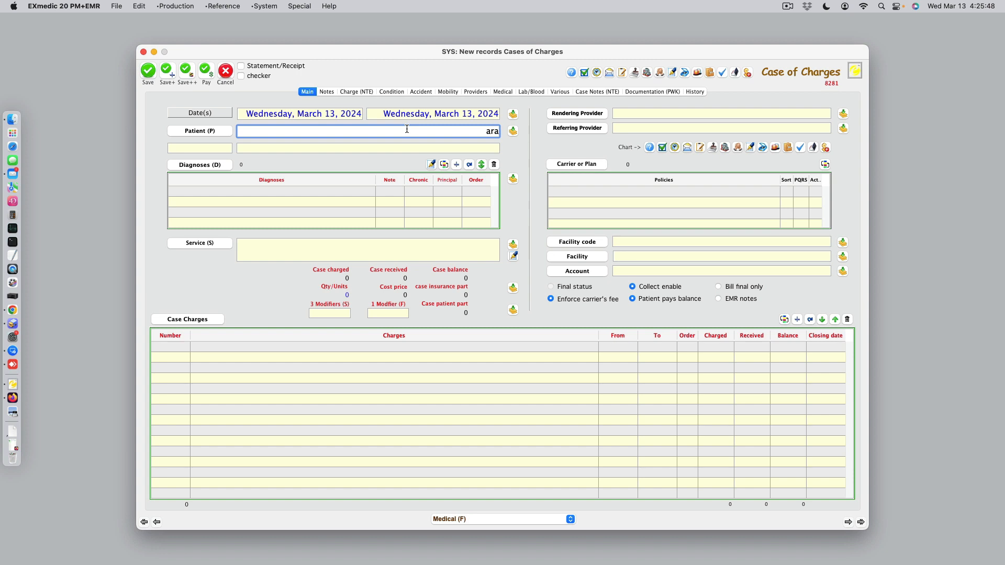
key(Tab)
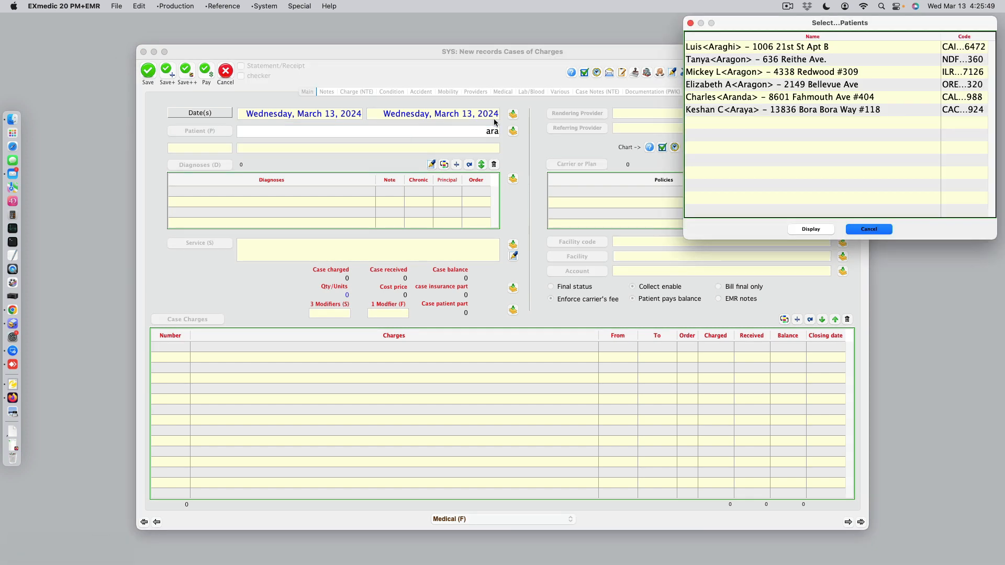
double_click(736, 97)
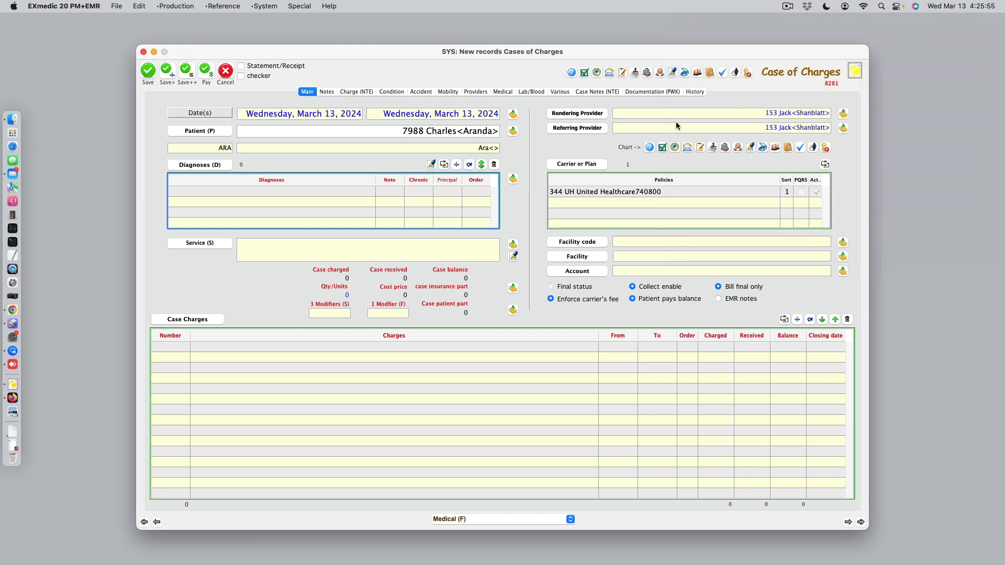
Enter service 99214 Established Pt Level 4 Office Visit for the case and dismiss the report.
click(423, 248)
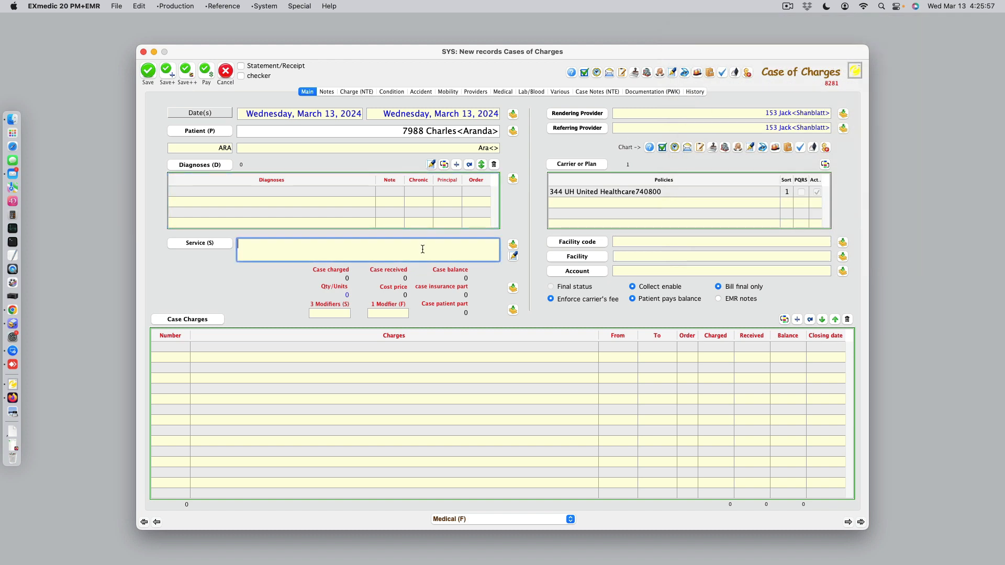
text(99214)
key(Tab)
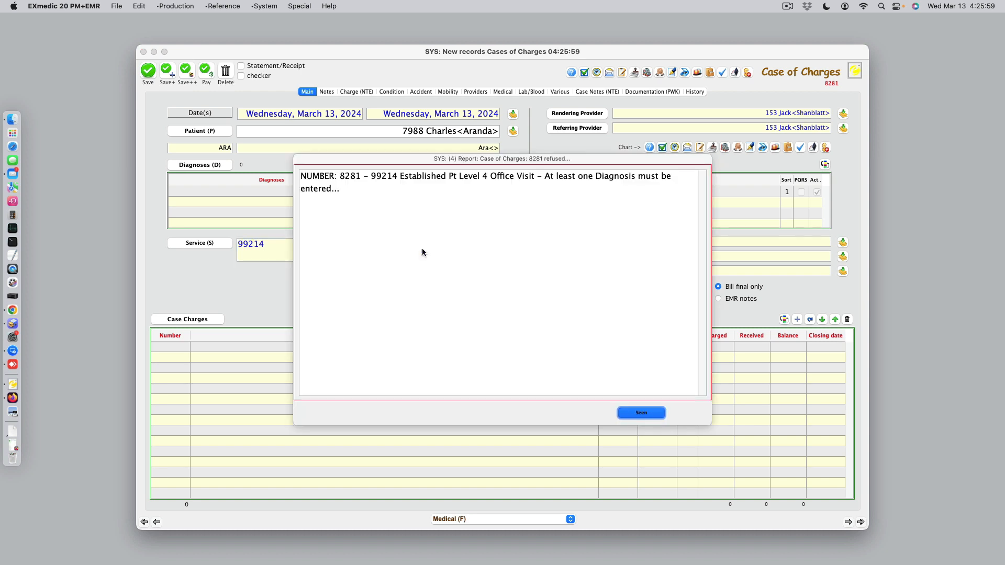
click(642, 413)
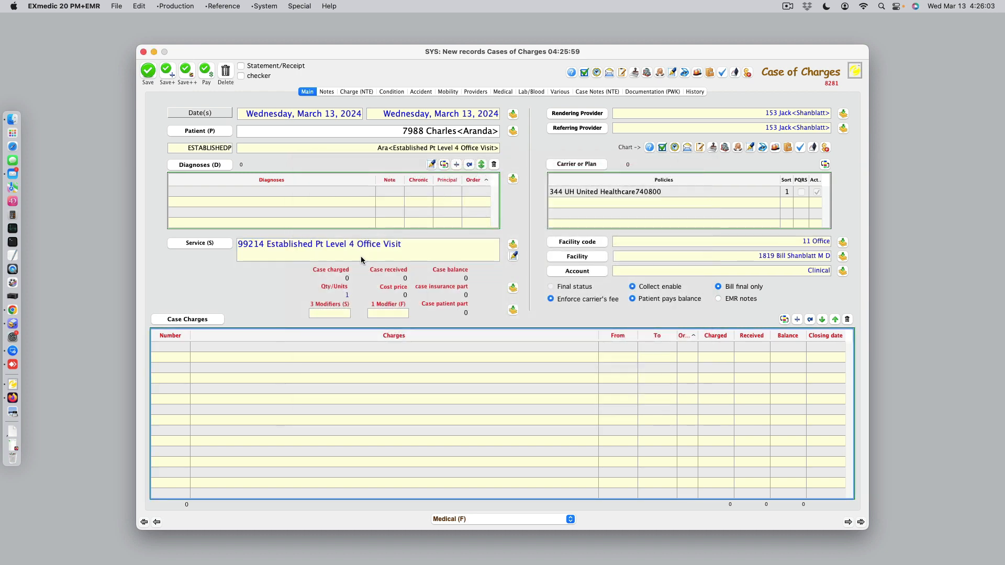
Add diagnosis Z00.01 to the case of charges.
click(457, 164)
text(z00.01)
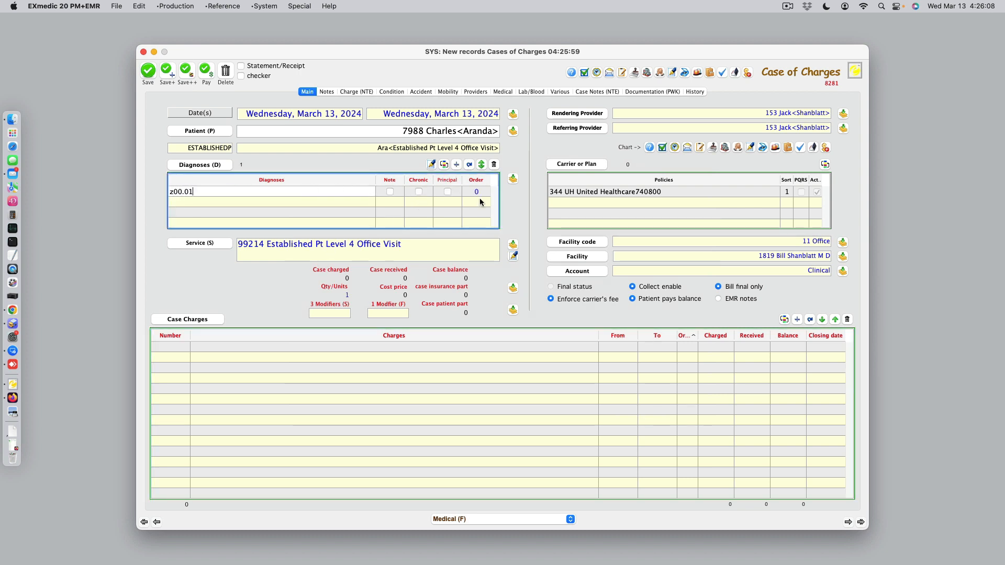
key(Return)
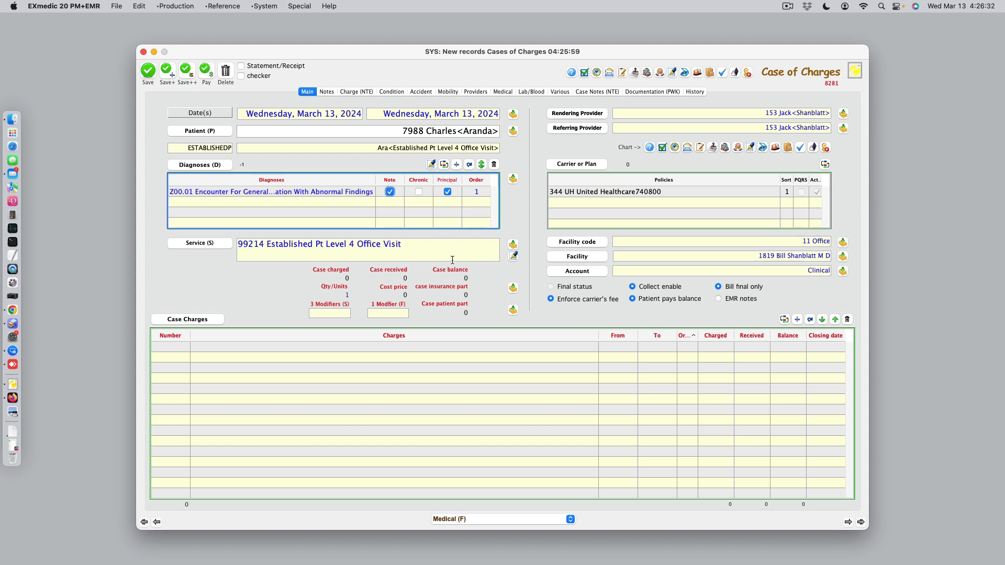
Open the 99214 service record from the case and add 99214 itself as its first sub service.
click(200, 243)
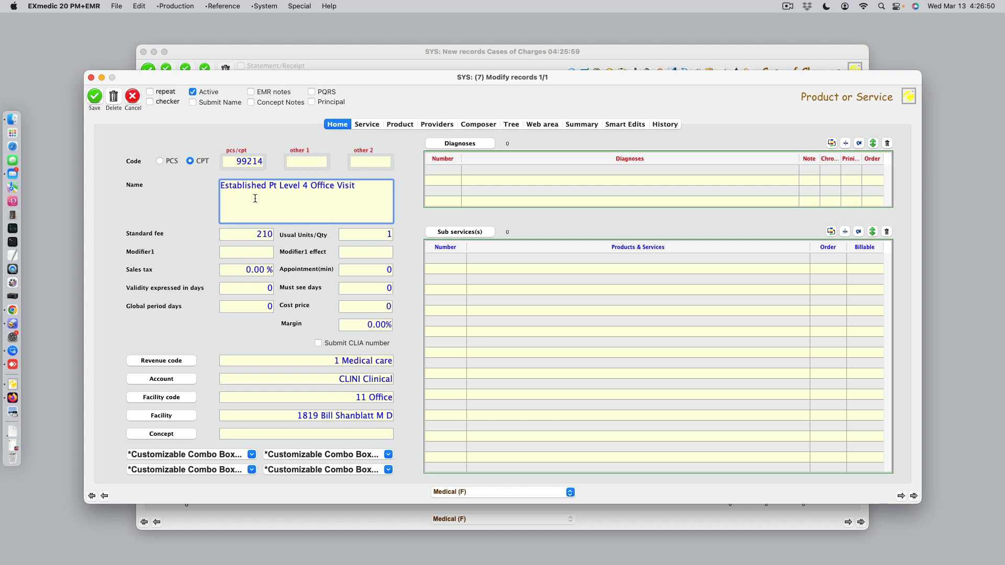
click(133, 99)
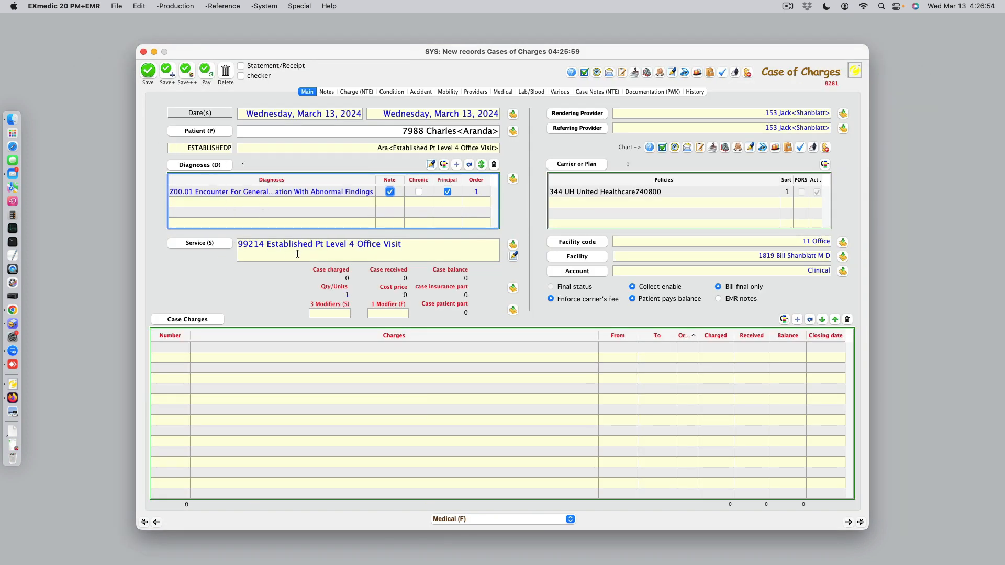
click(211, 243)
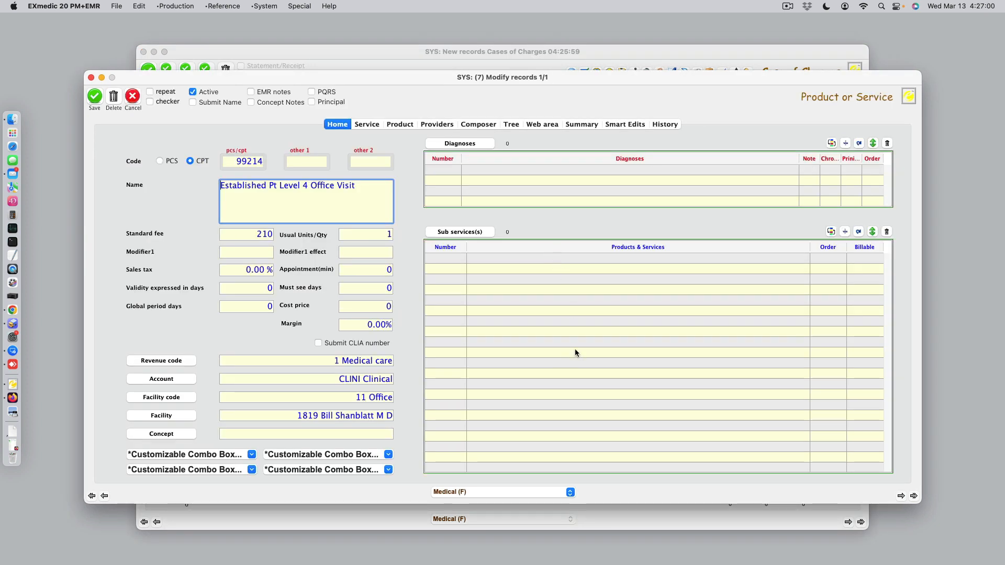
click(845, 231)
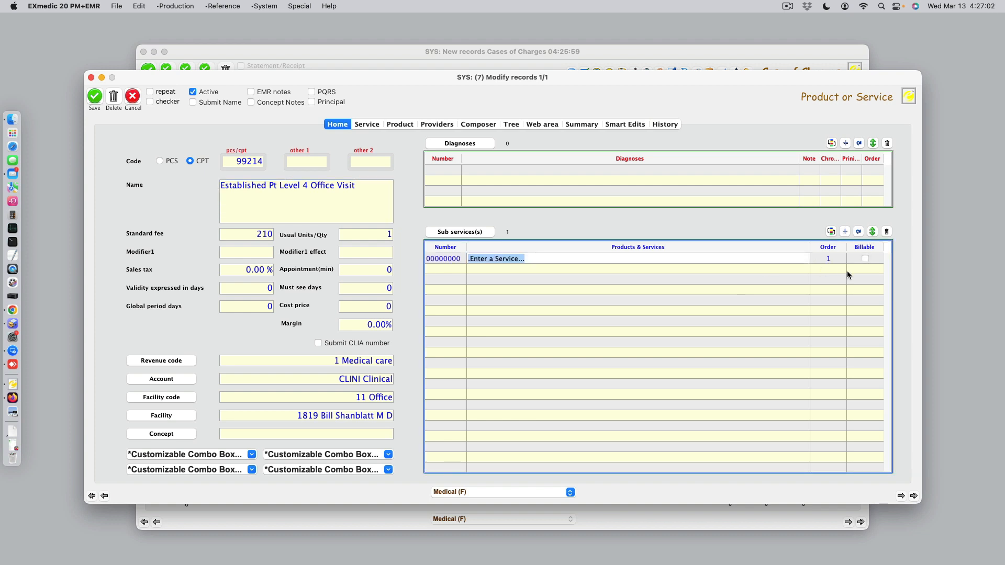
text(99214)
key(Tab)
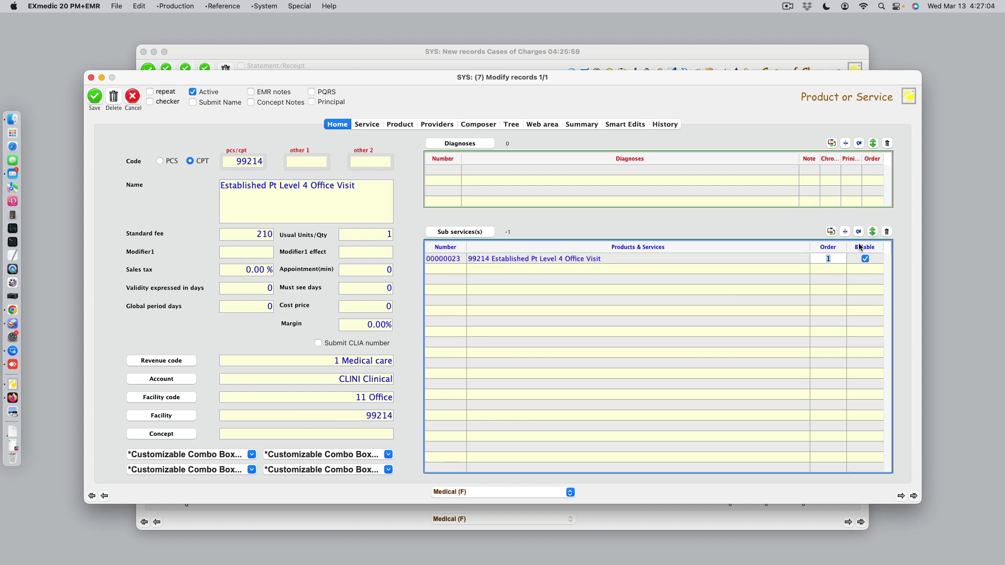
Add 93000 EKG as the second sub service of the 99214 office visit.
click(844, 232)
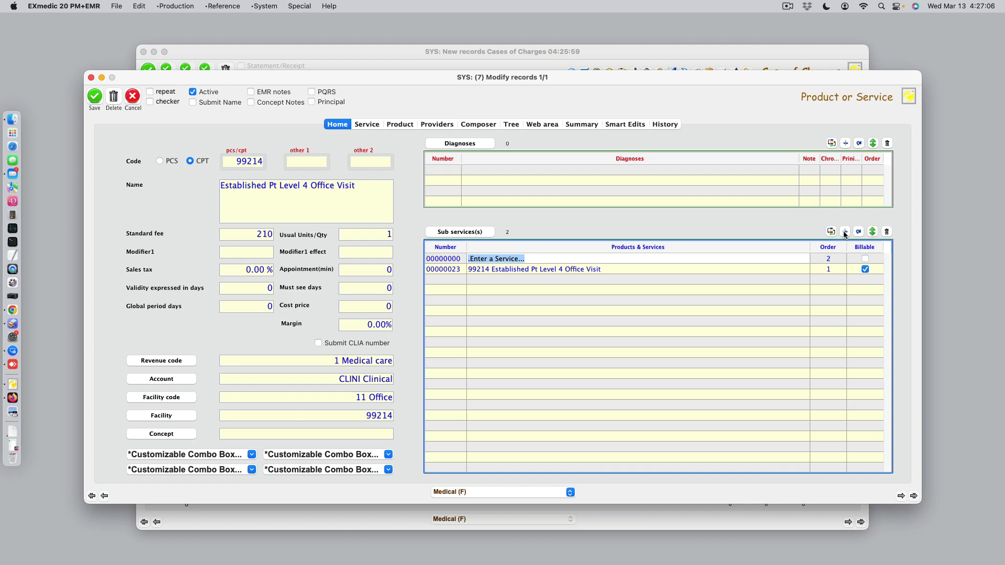
text(93)
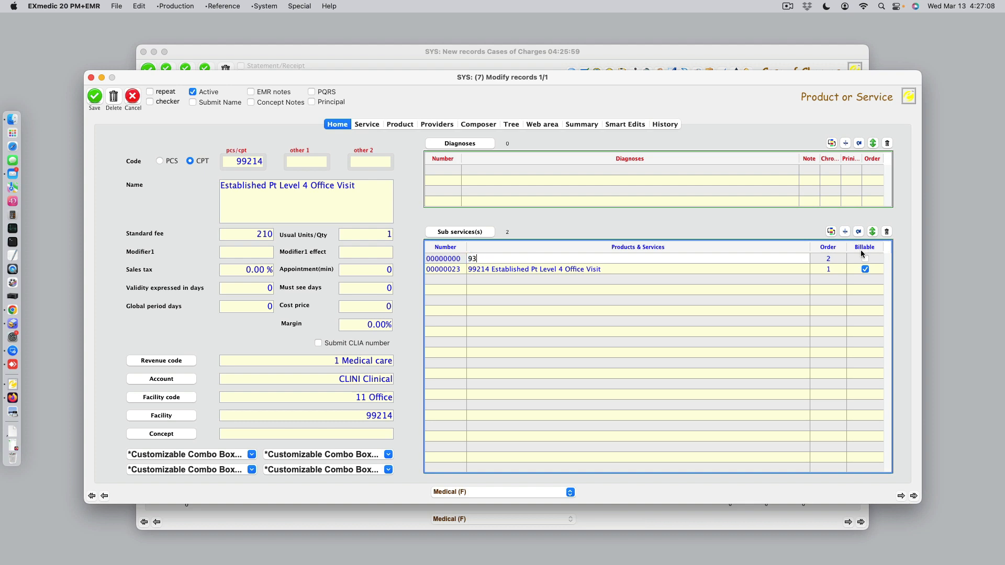
text(0000)
key(Return)
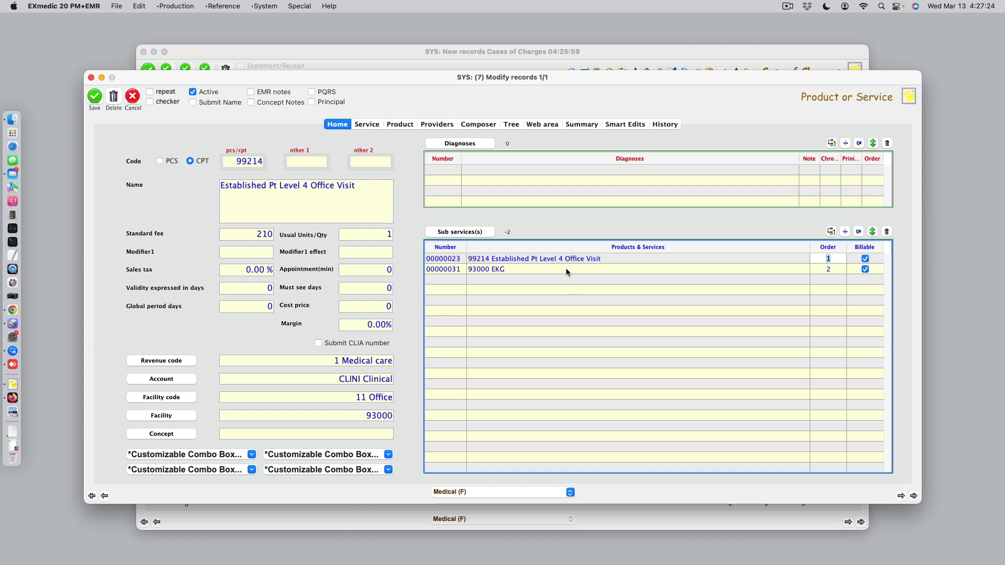
click(856, 233)
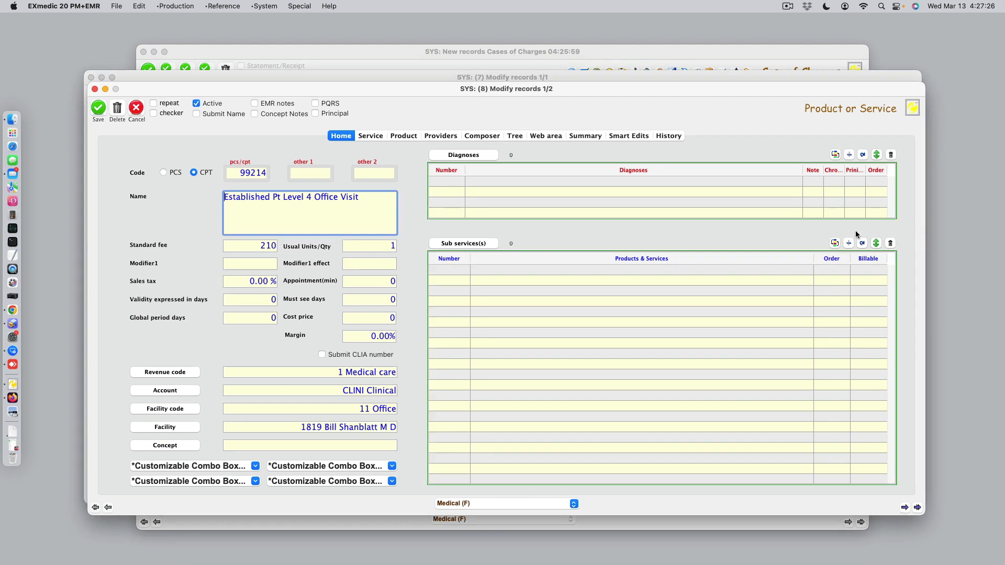
click(137, 108)
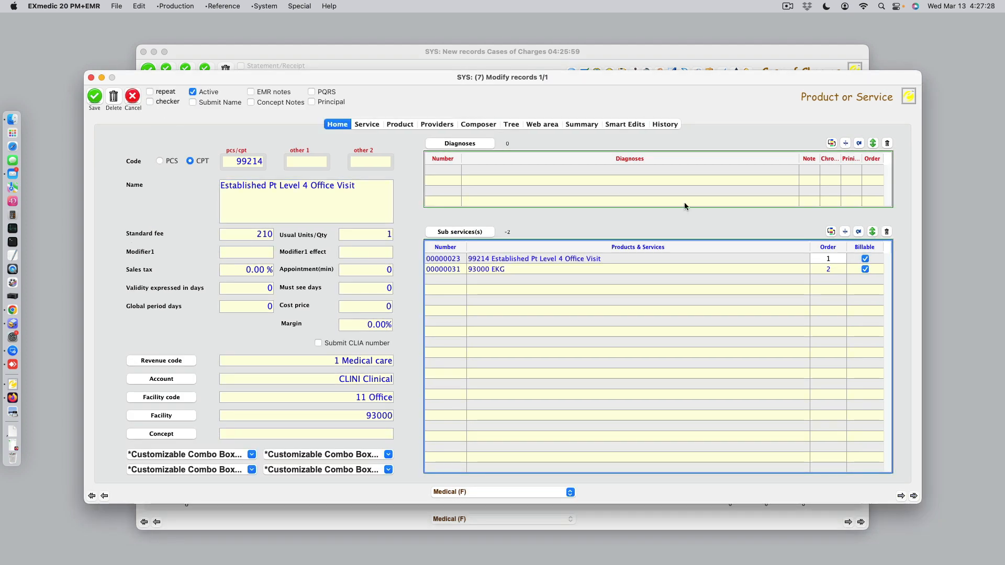
Add three more sub service rows to the 99214 record and enter a G code in the newest row.
click(845, 232)
click(845, 231)
click(845, 232)
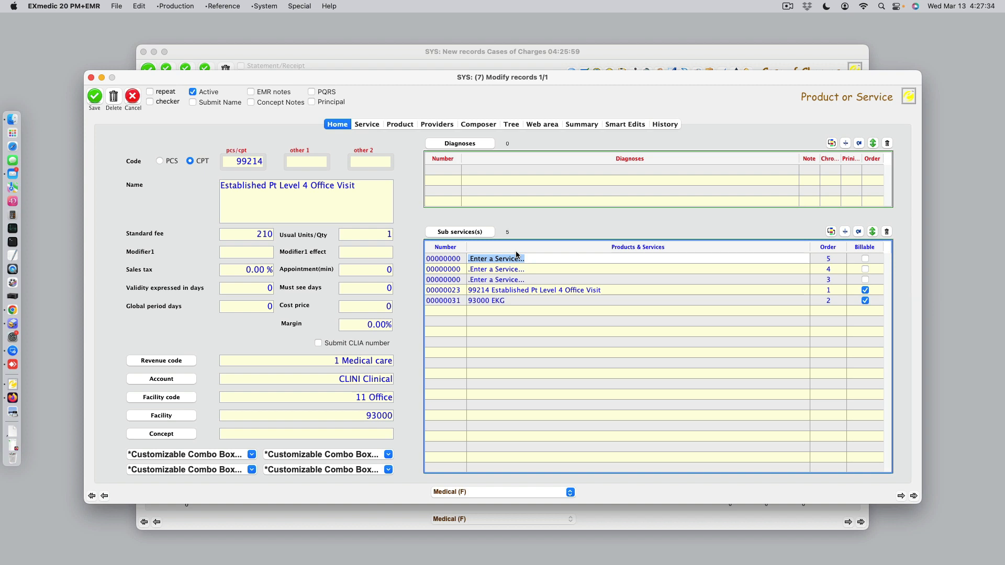
text(G)
text(9214)
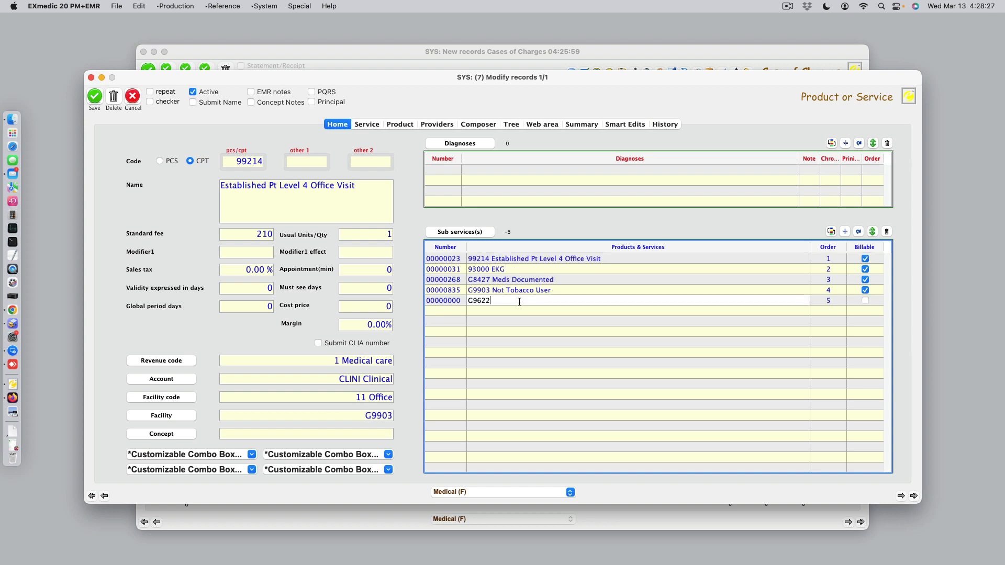
key(Return)
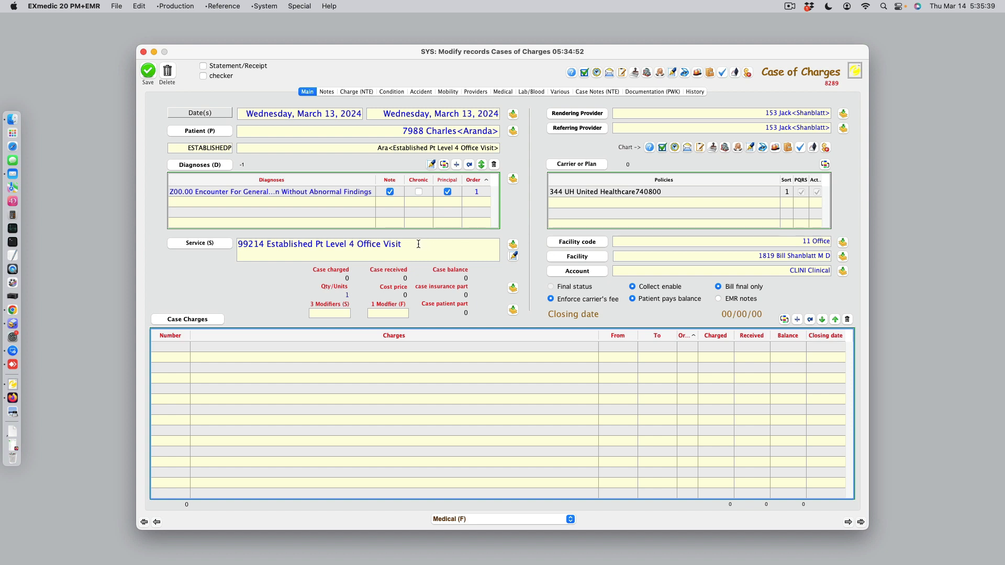
Replace the service in the case of charges with 99214 to bring up its billable sub services.
drag(416, 243, 215, 248)
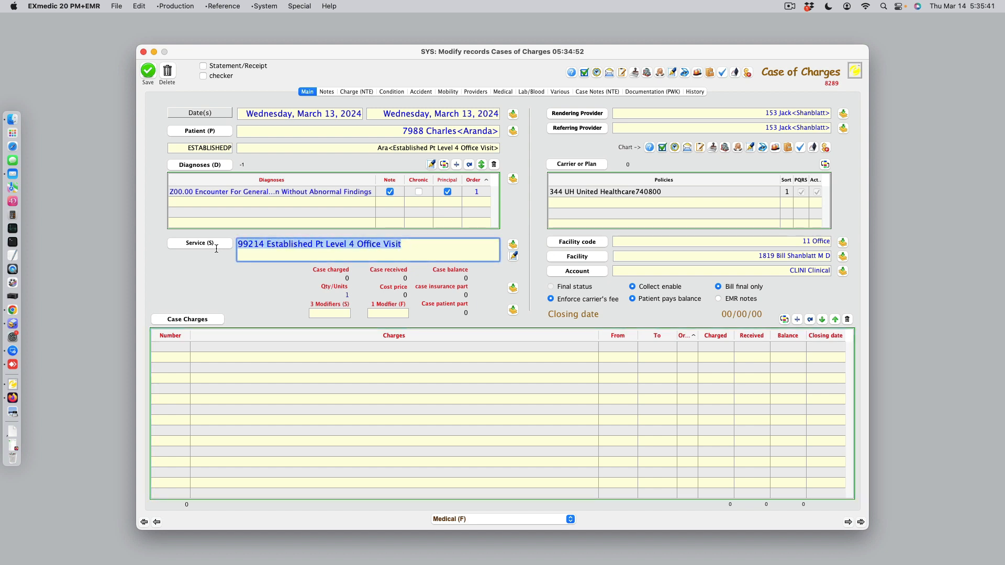
text(99214)
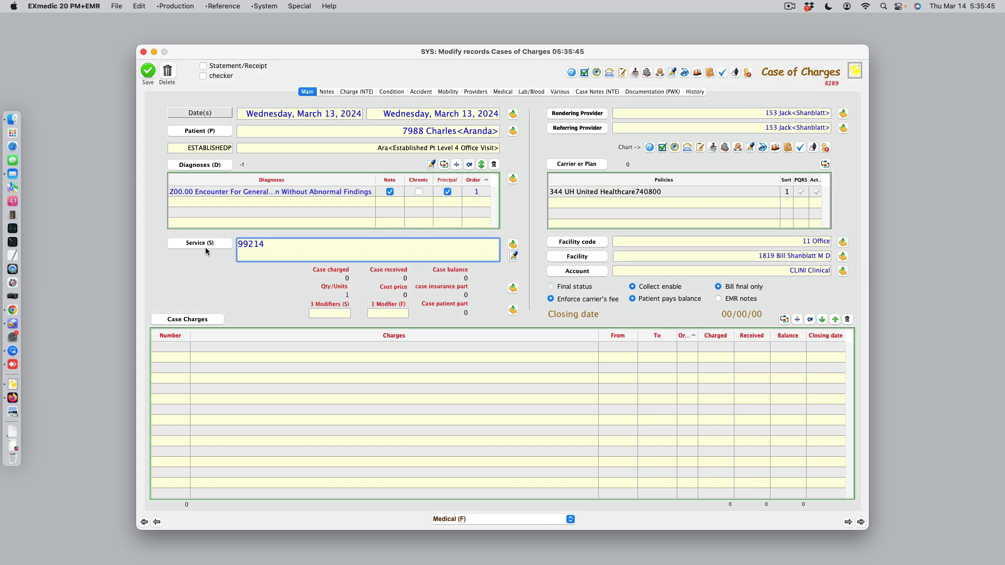
key(Tab)
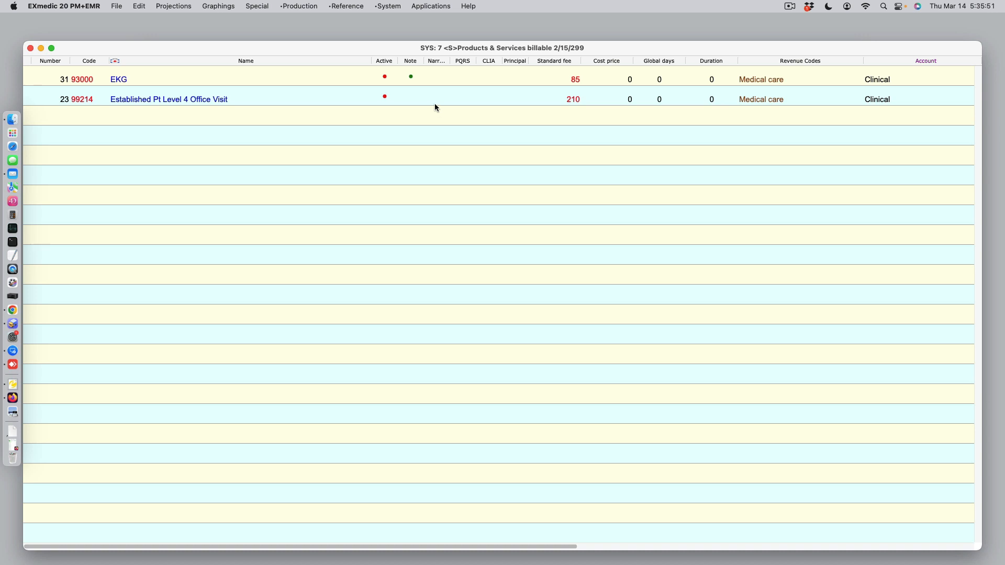
Select both 93000 EKG and 99214 Established Pt Level 4 Office Visit as the billable services and accept the selection.
drag(370, 50, 413, 299)
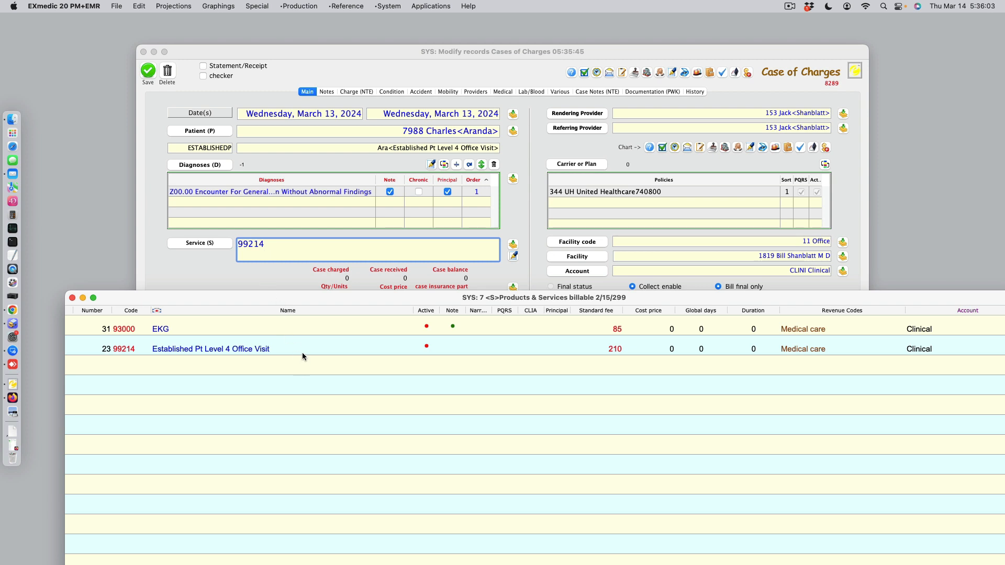
click(290, 331)
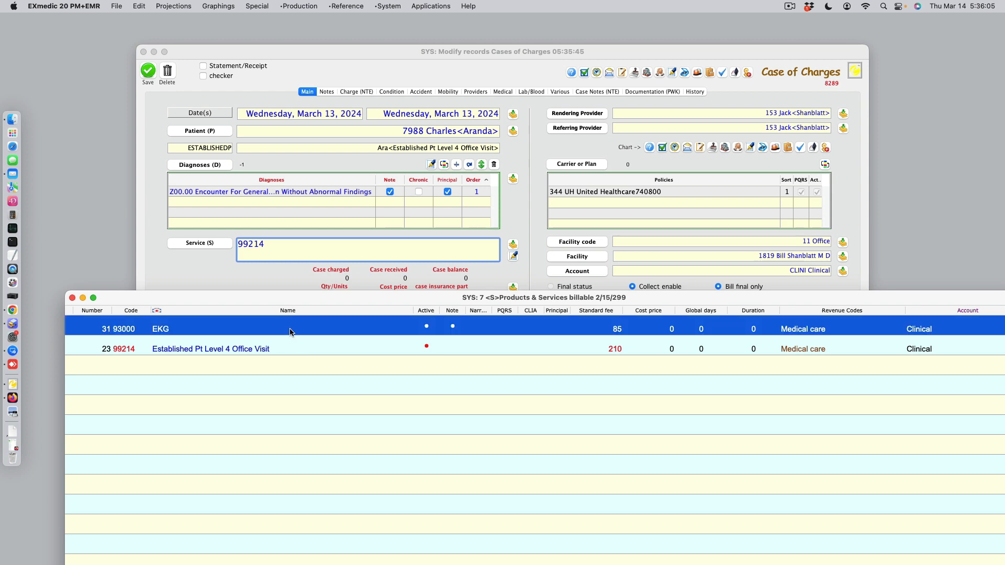
shift+click(294, 348)
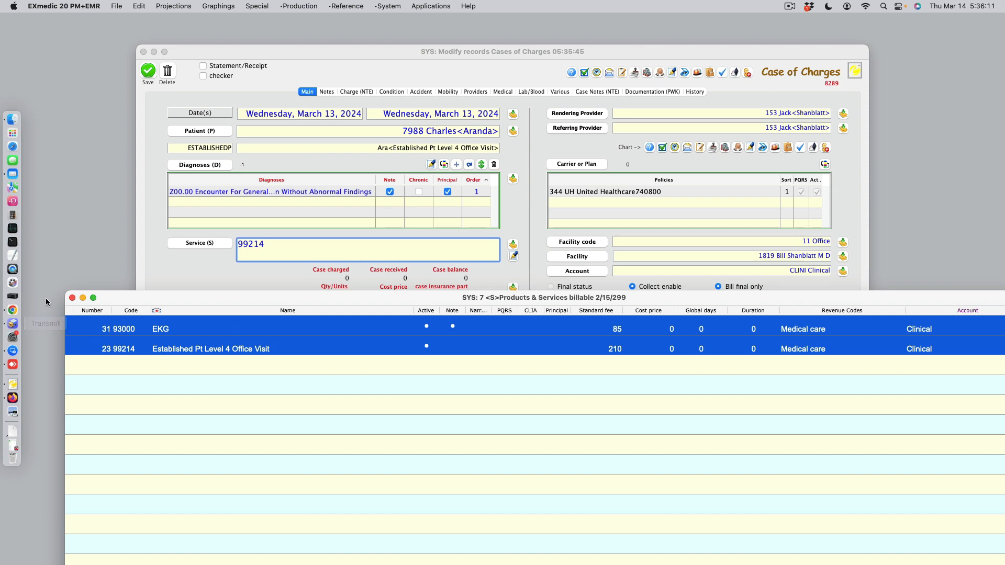
click(73, 298)
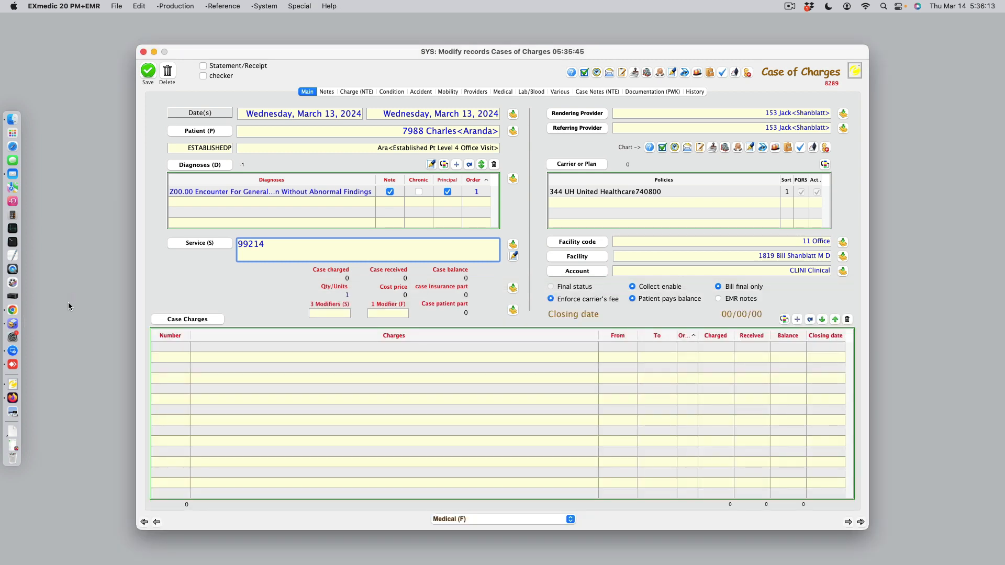
Choose the PQRS services G8427 Meds Documented and G9903 Not Tobacco User, and generate the case charges from the selected services.
key(Tab)
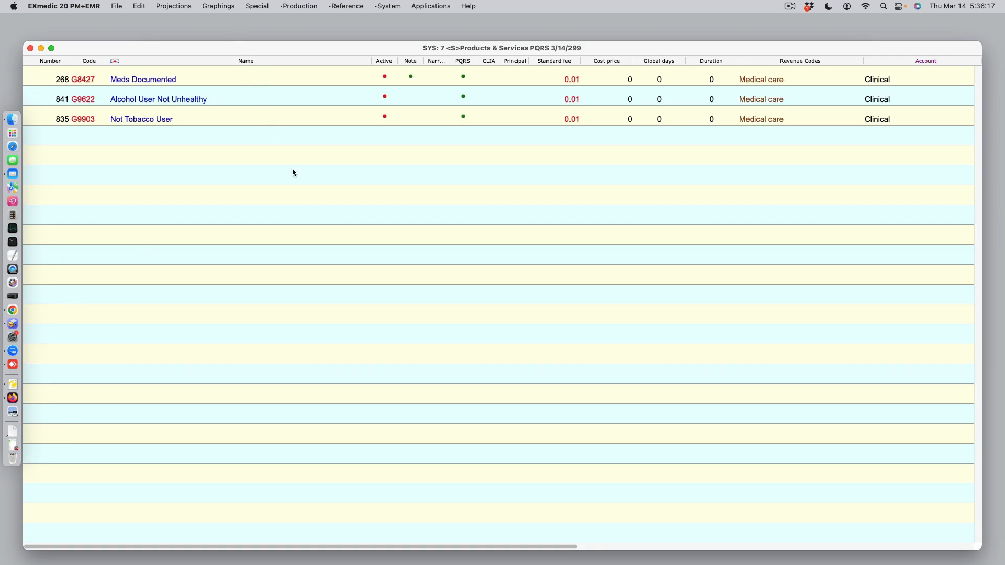
drag(272, 49, 335, 314)
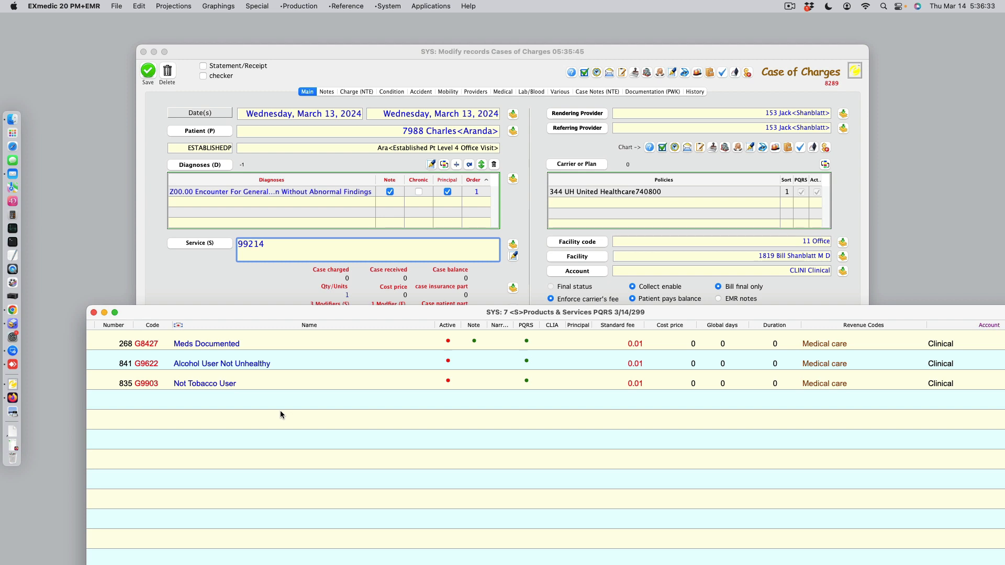
click(253, 344)
super+click(256, 384)
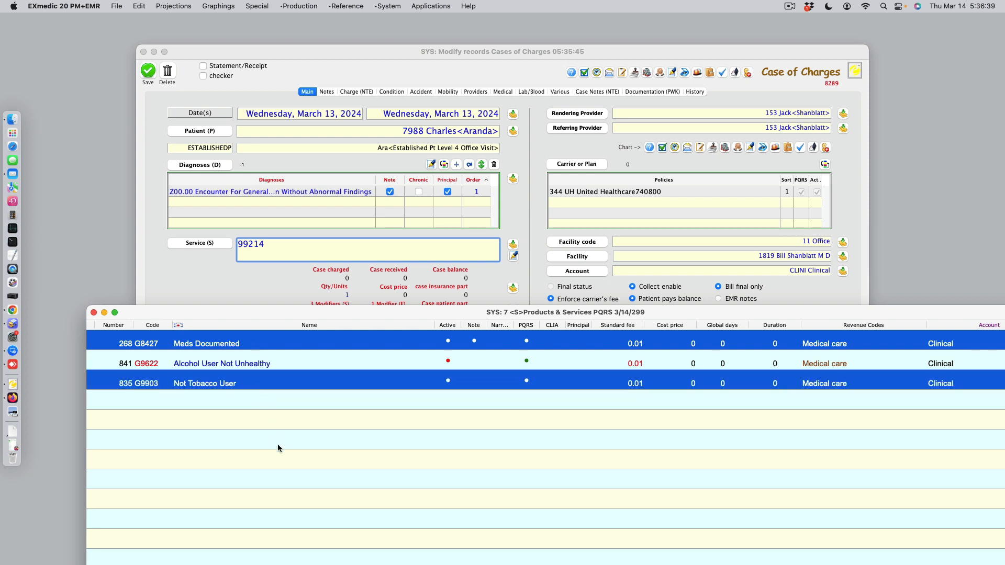
click(94, 313)
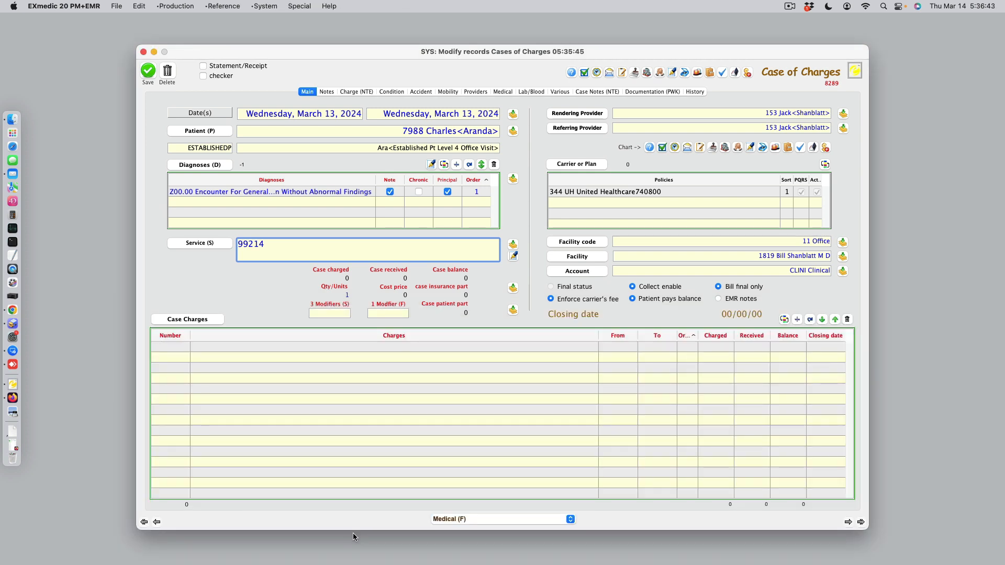
key(Tab)
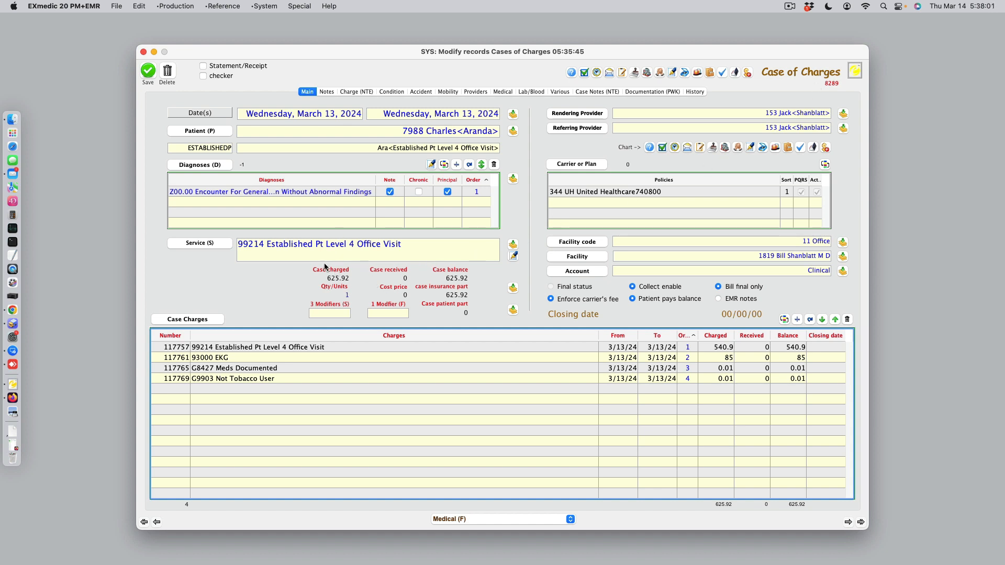
Check the sub services in the 99214 service record, return to the case of charges, and save the case.
click(219, 243)
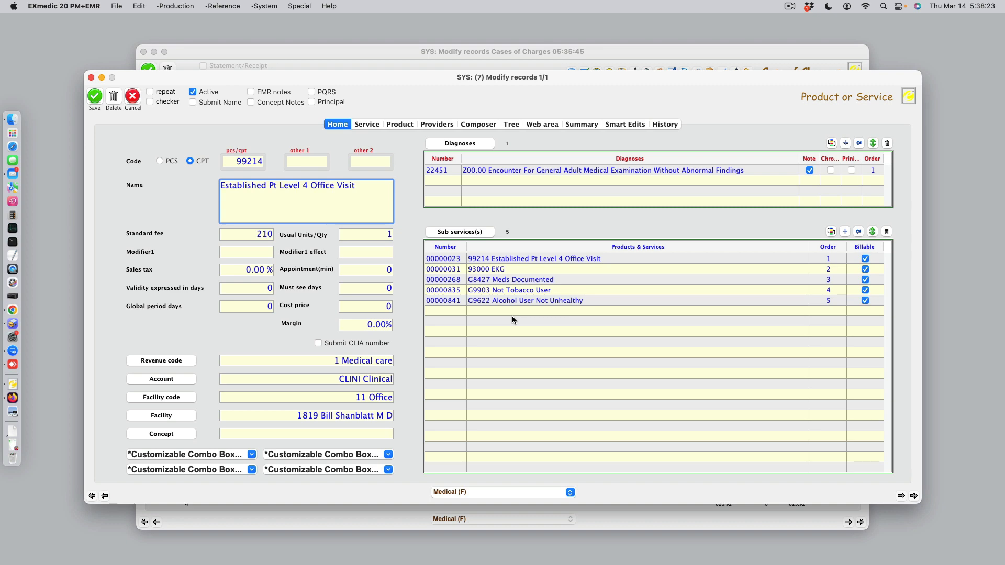
click(139, 95)
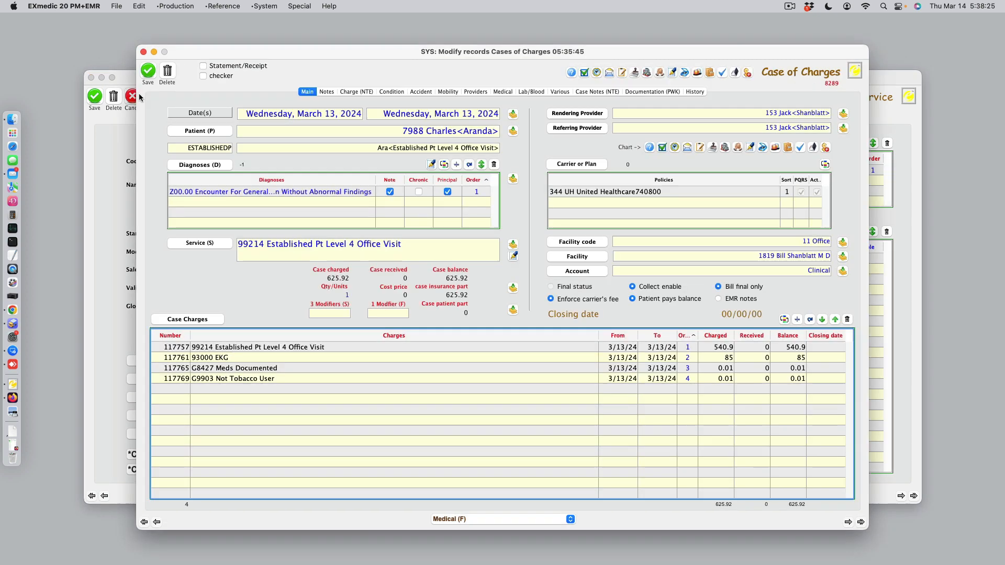
click(148, 70)
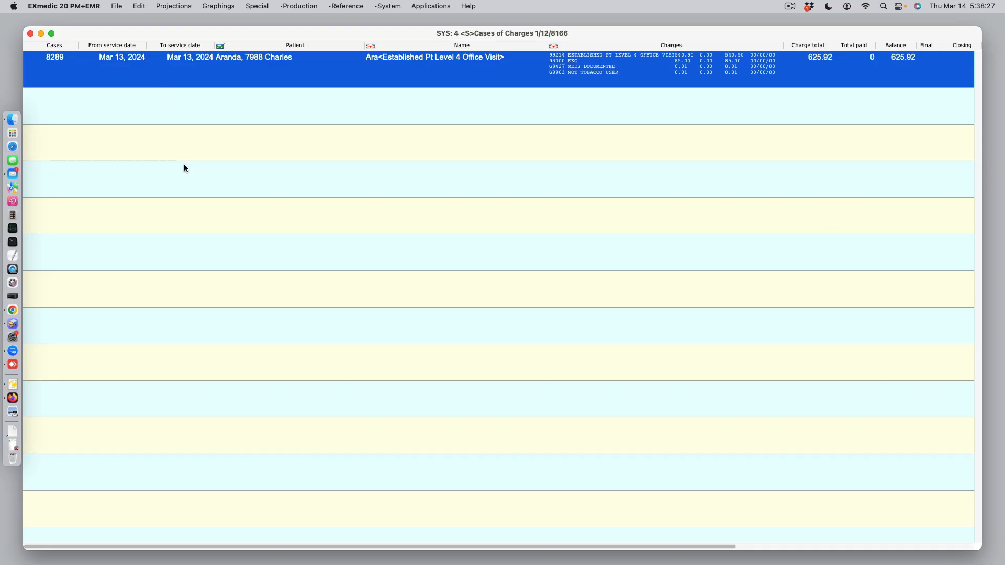
Project the saved case to its charges and place the charges list below the case row for comparison.
click(170, 6)
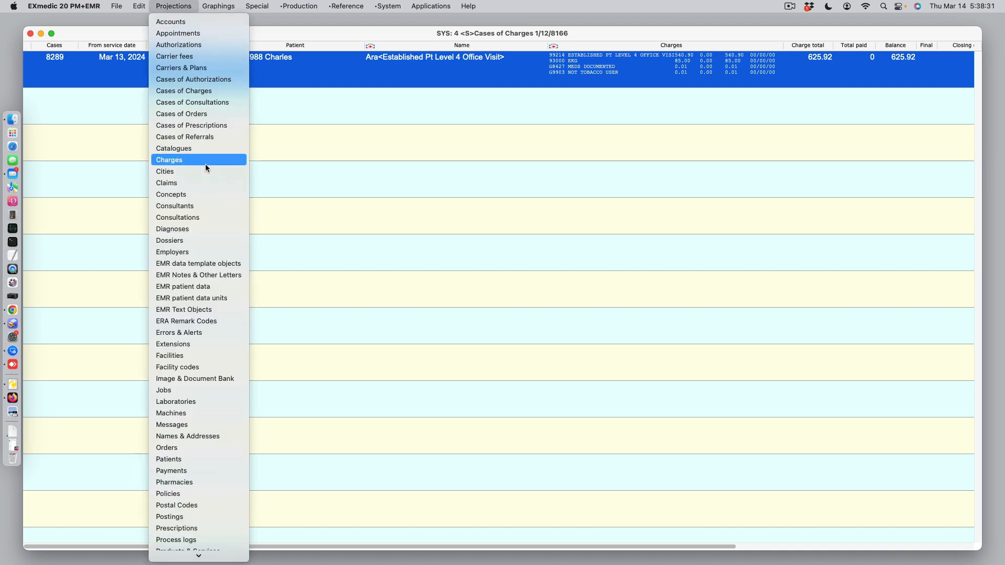
click(207, 160)
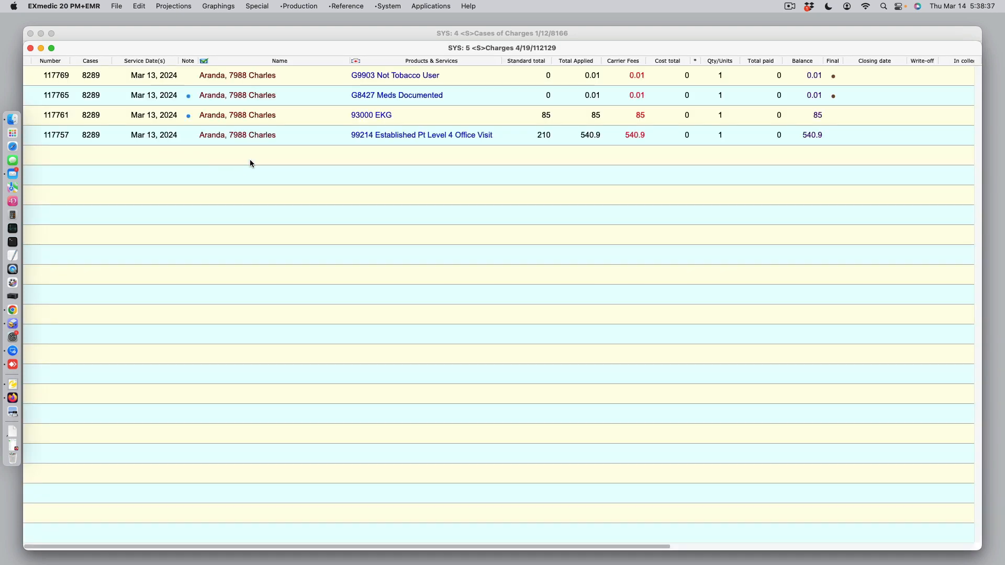
drag(406, 49, 418, 229)
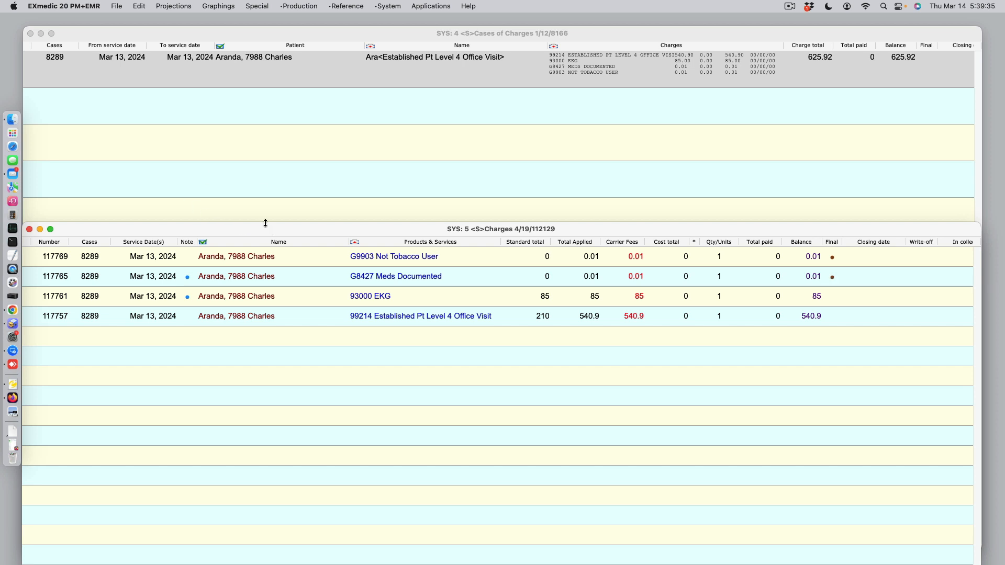
Project the charges to their claims and open the claim for G9903 Not Tobacco User.
click(163, 7)
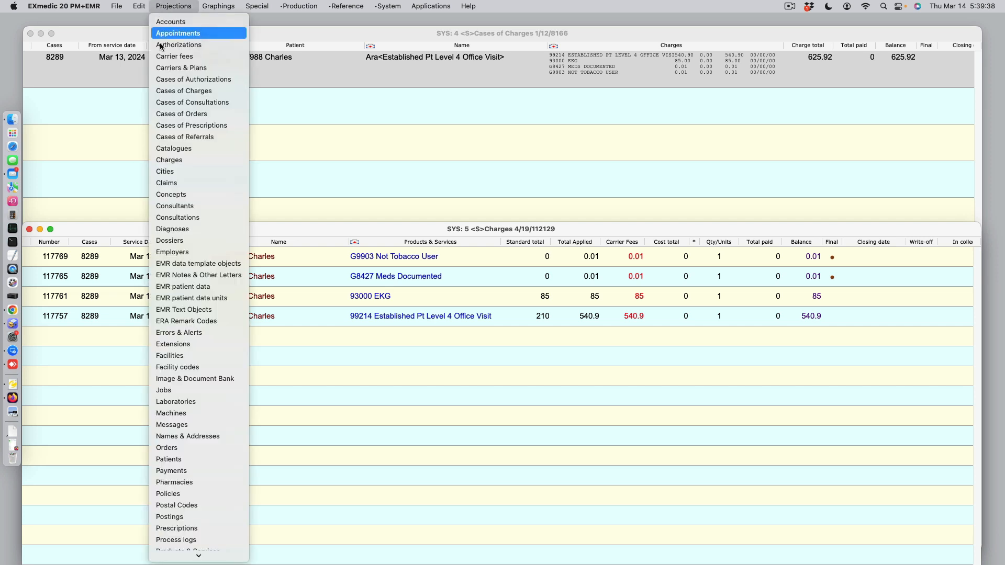
click(178, 181)
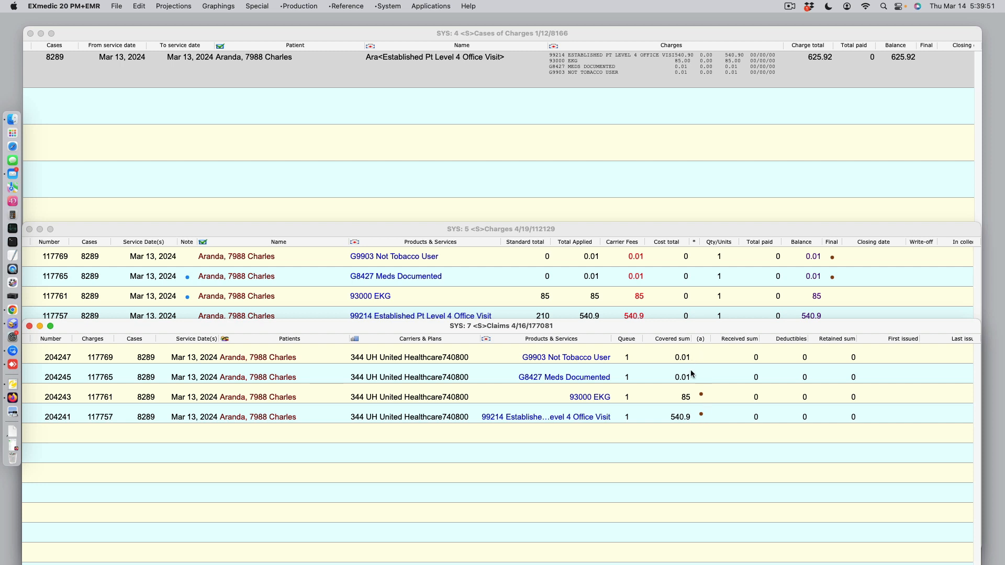
double_click(663, 360)
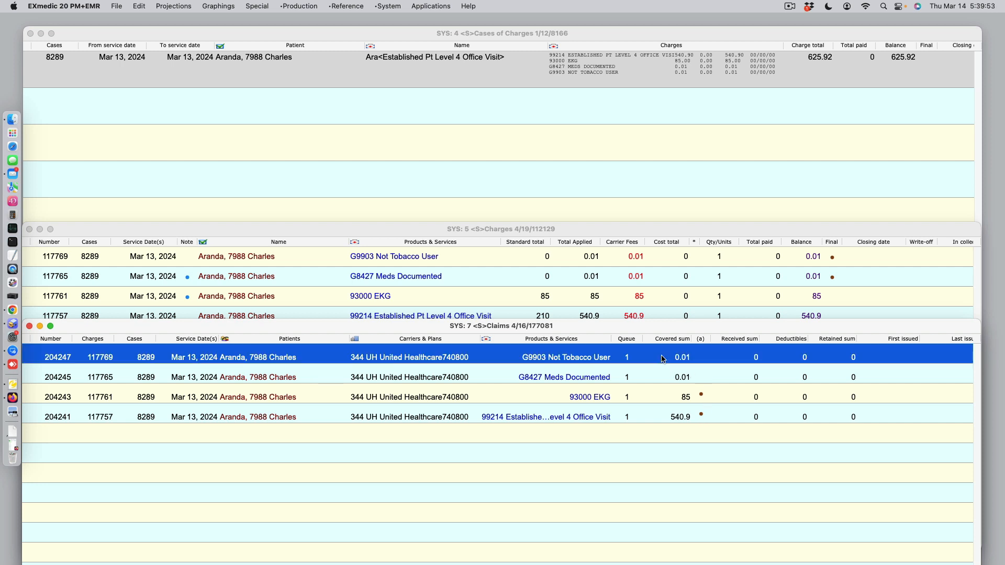